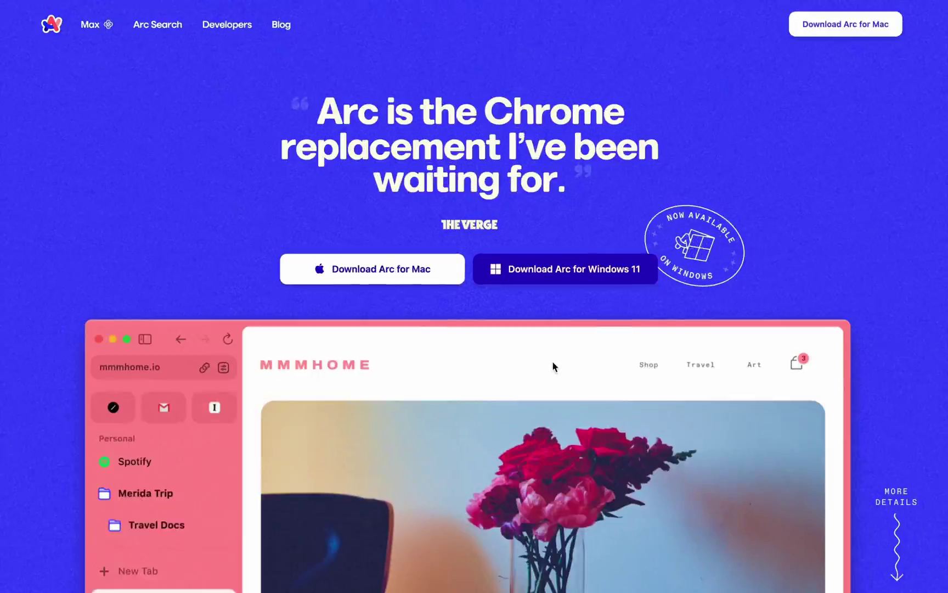
Show the sidebar, expand the Learn folder, and ask the recipe page what a burger is
key("super+s")
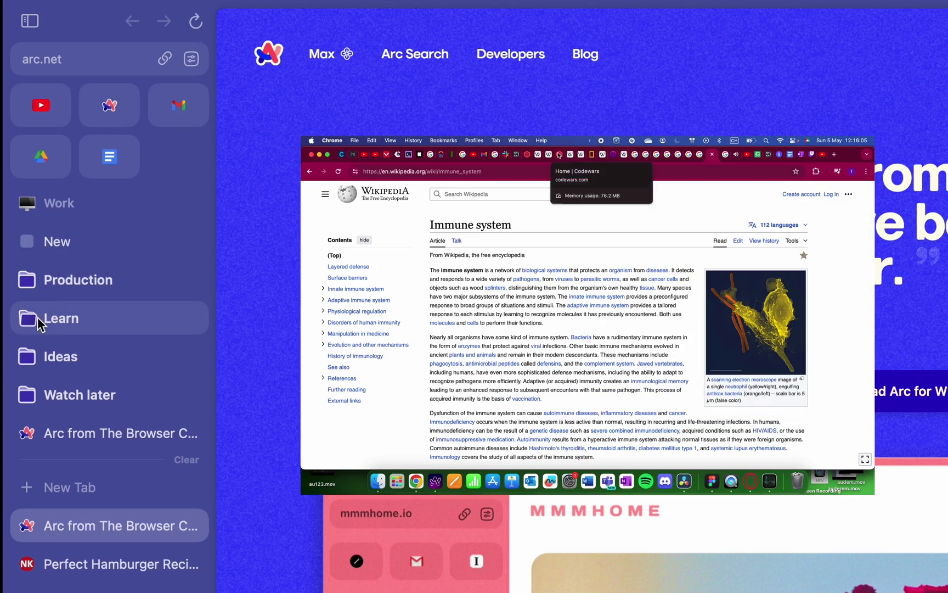
left_click(38, 324)
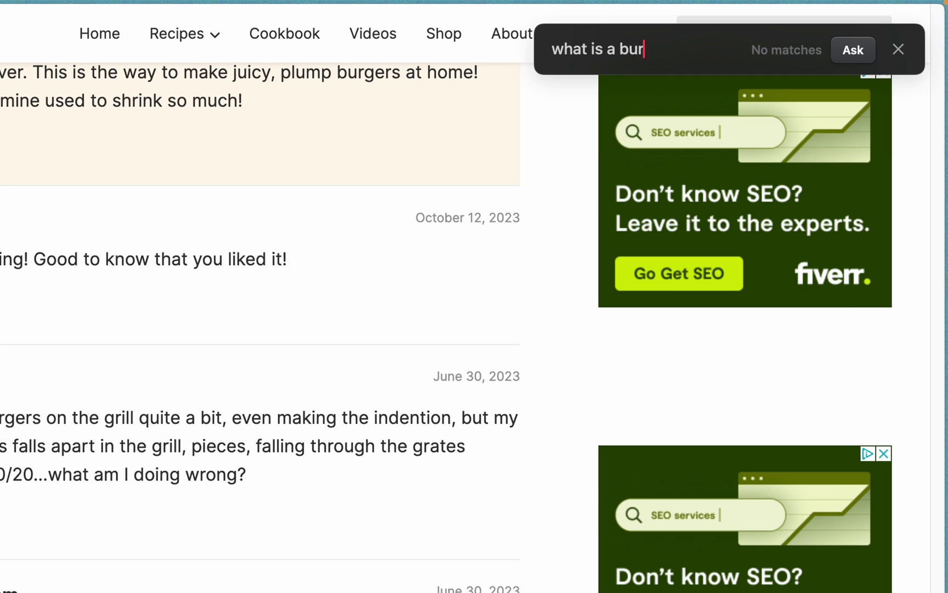
type("ger")
key("Return")
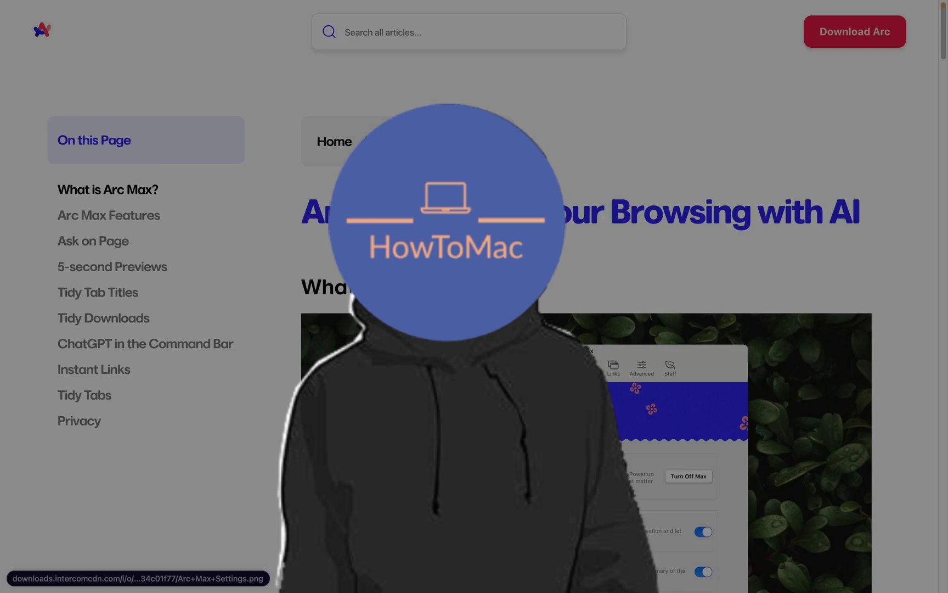
Scroll down and jump the video ahead from 2:18 to 2:34
scroll(566, 329, "down", 20)
scroll(565, 329, "down", 10)
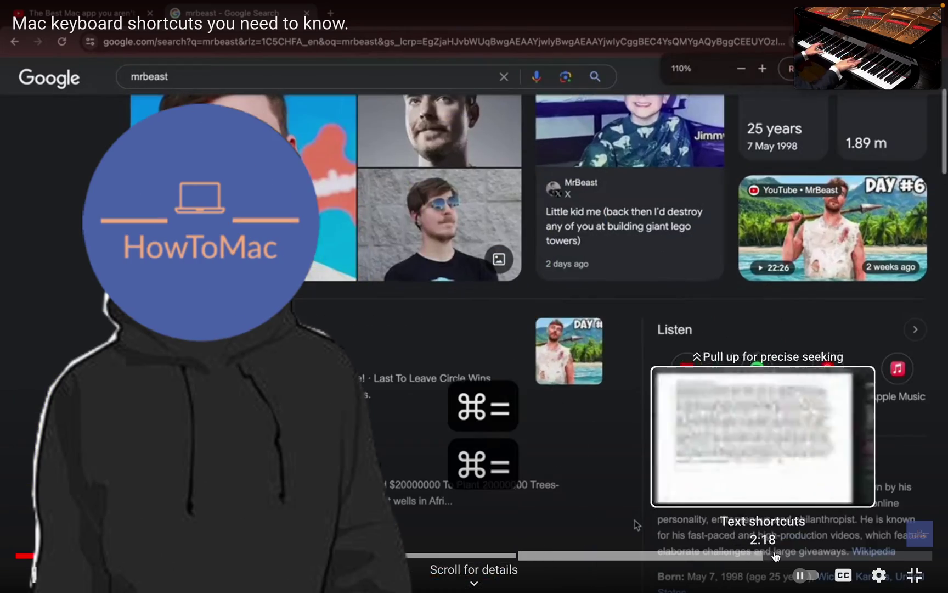
left_click_drag(775, 556, 863, 556)
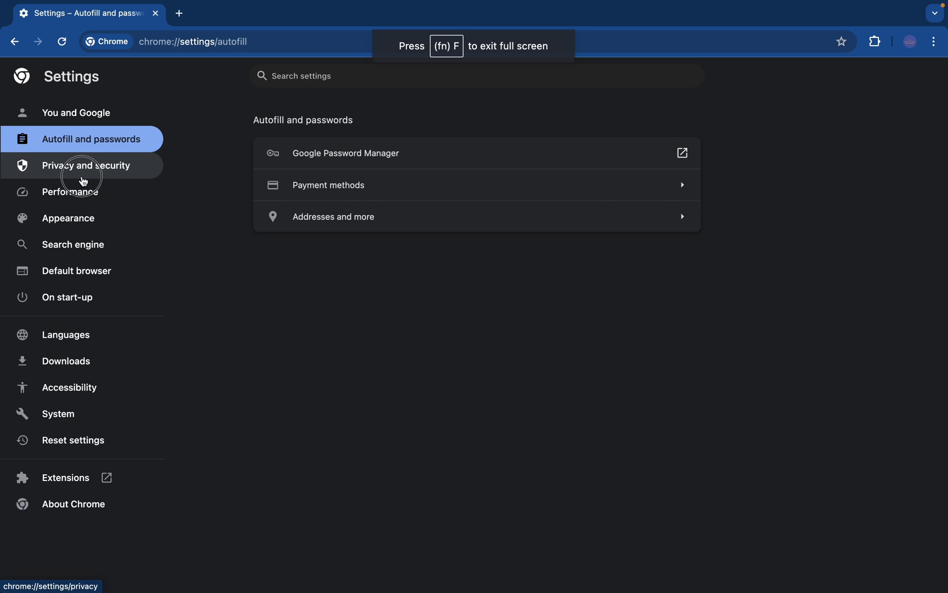
Visit Chrome's Privacy and security, Performance, Search engine and Appearance settings pages in turn
left_click(81, 173)
left_click(84, 209)
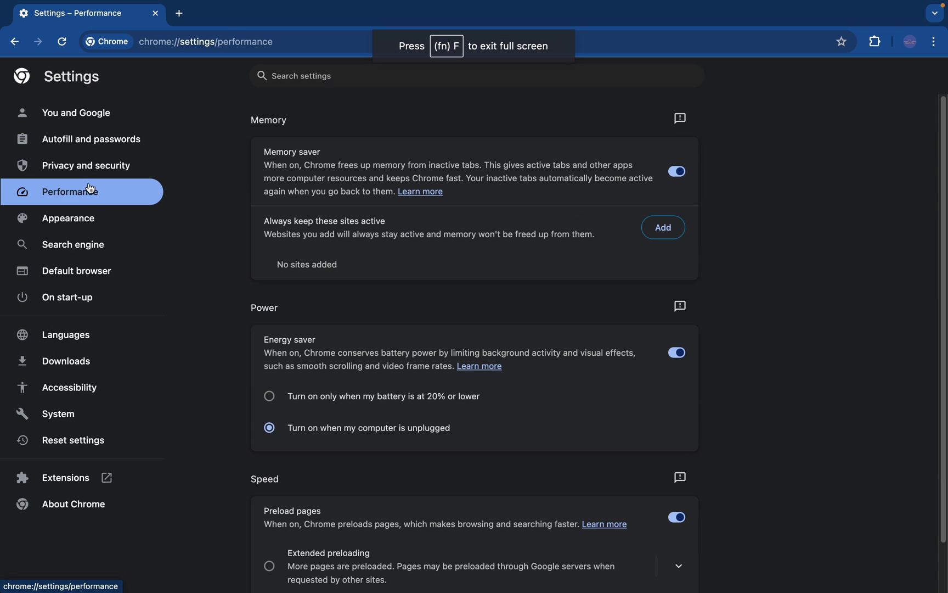
left_click(85, 248)
left_click(83, 222)
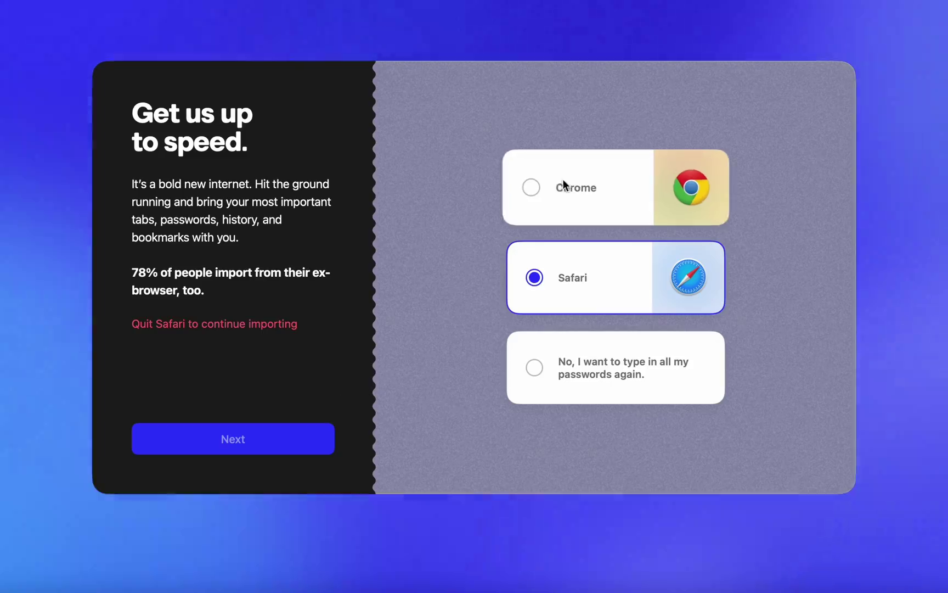
Pick Chrome as the import source, keep 'YES, block away!' ad blocking, and continue to Arc Max
left_click(566, 182)
left_click(273, 440)
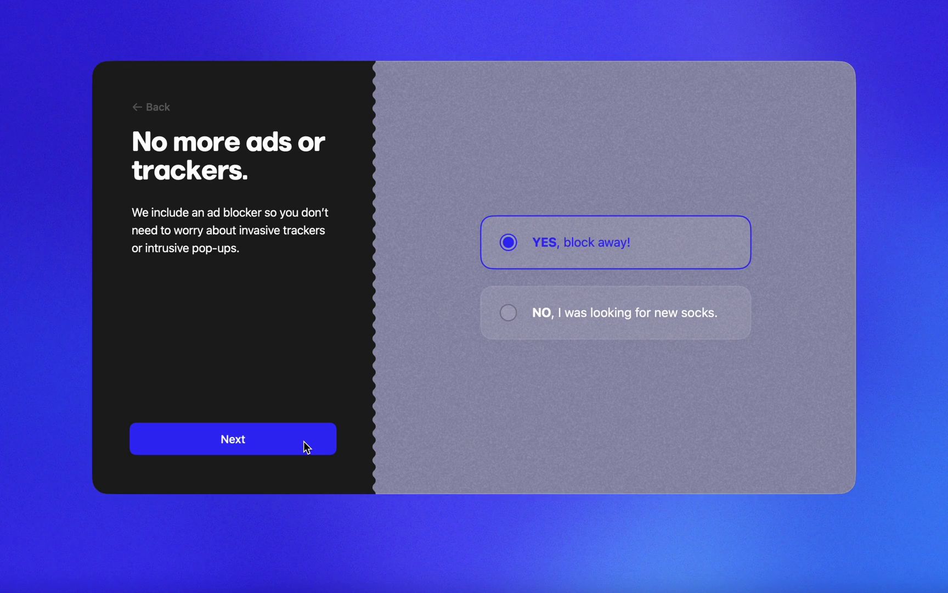
left_click(304, 440)
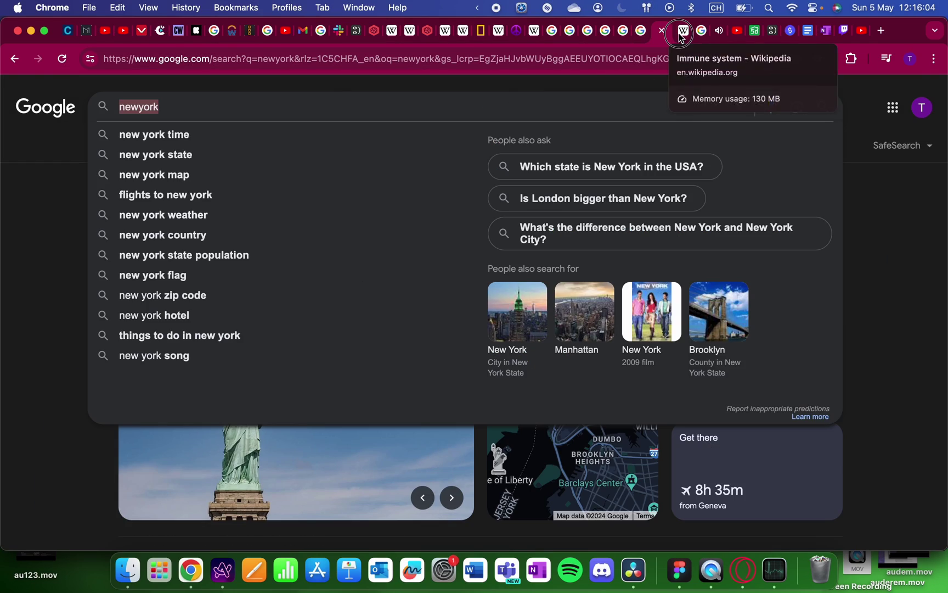
Switch from the Immune system tab to another Wikipedia tab, then to World War II
left_click(679, 33)
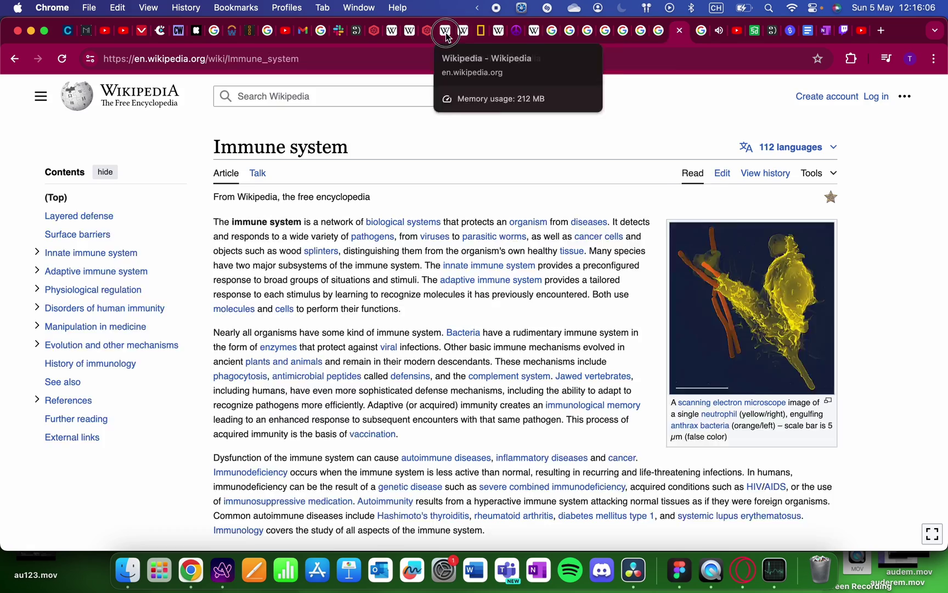
left_click(446, 33)
left_click(466, 33)
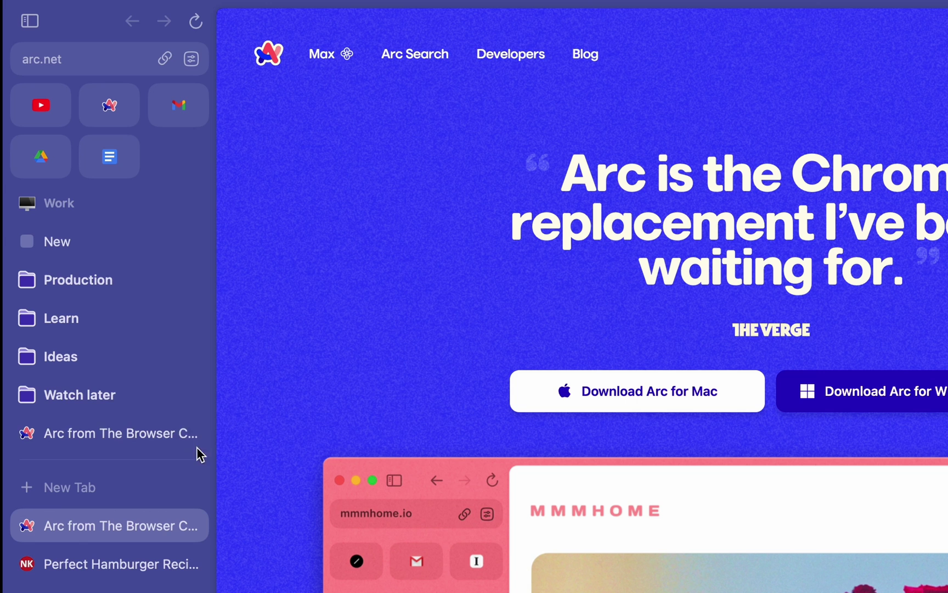
Open the pinned Arc tab, peek into Watch later, expand Ideas and open the essay document
left_click(65, 442)
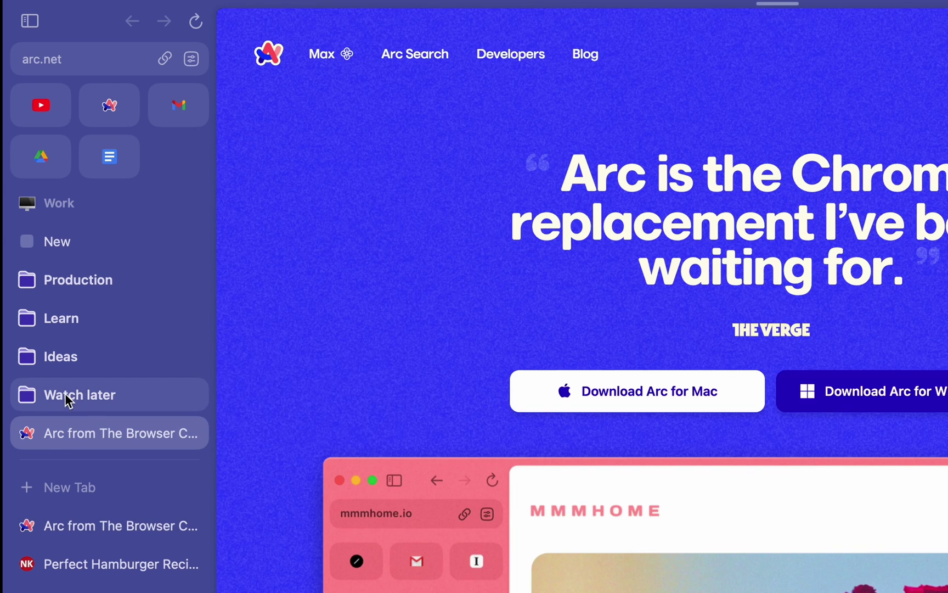
left_click(65, 397)
left_click(82, 398)
left_click(66, 356)
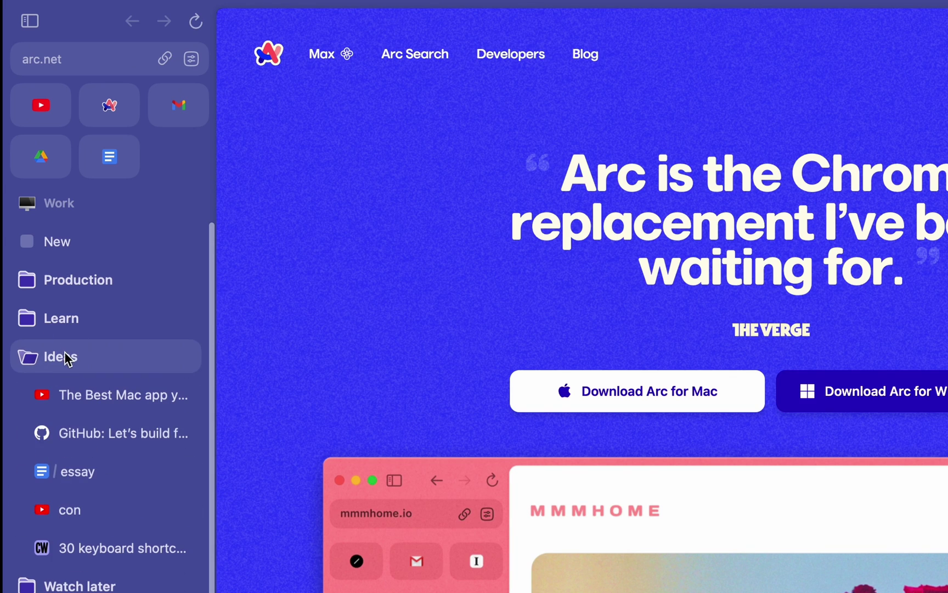
left_click(99, 471)
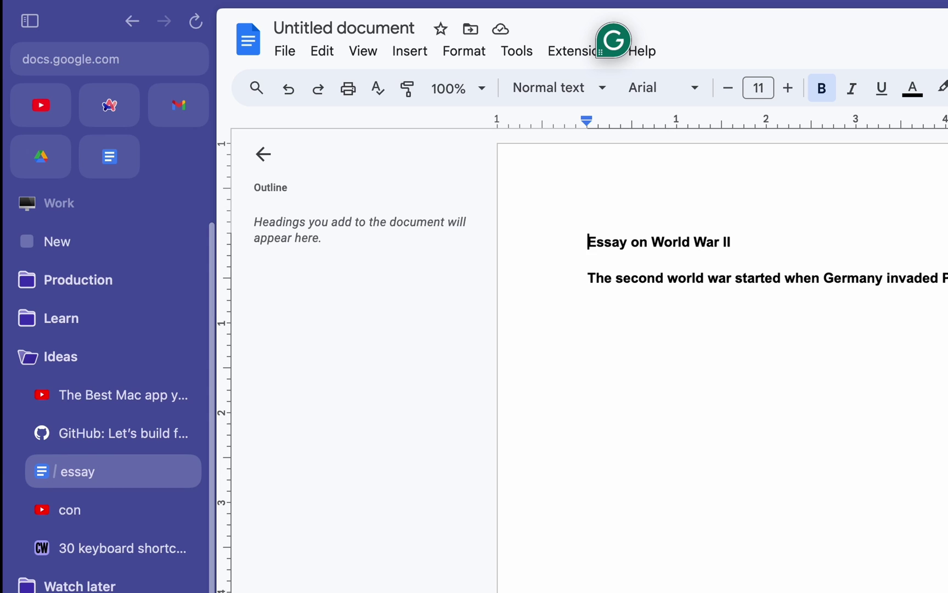
scroll(110, 384, "down", 4)
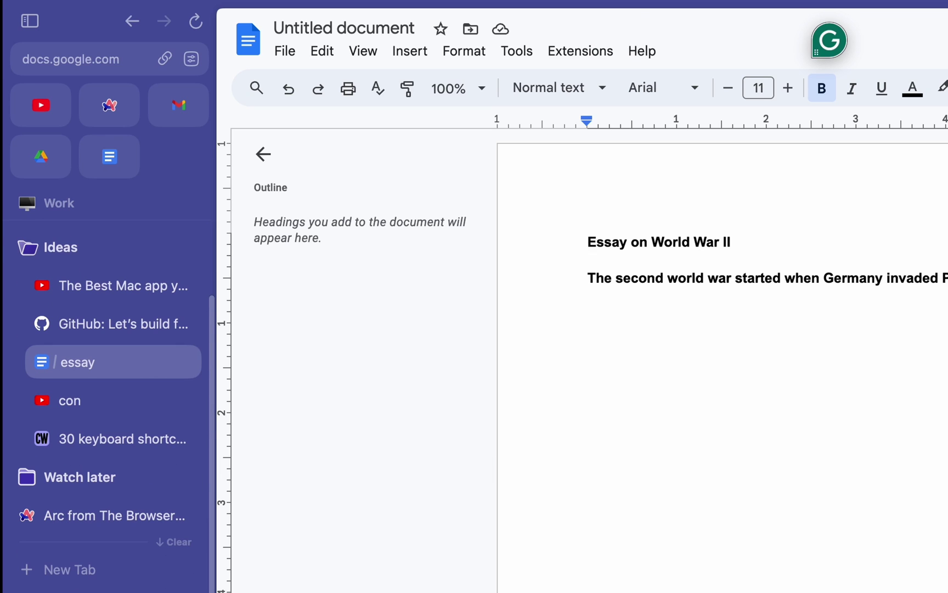
Drag the Arc tab up under Work, then return to the 'what should i eat' search
key("ctrl+Tab")
left_click(114, 515)
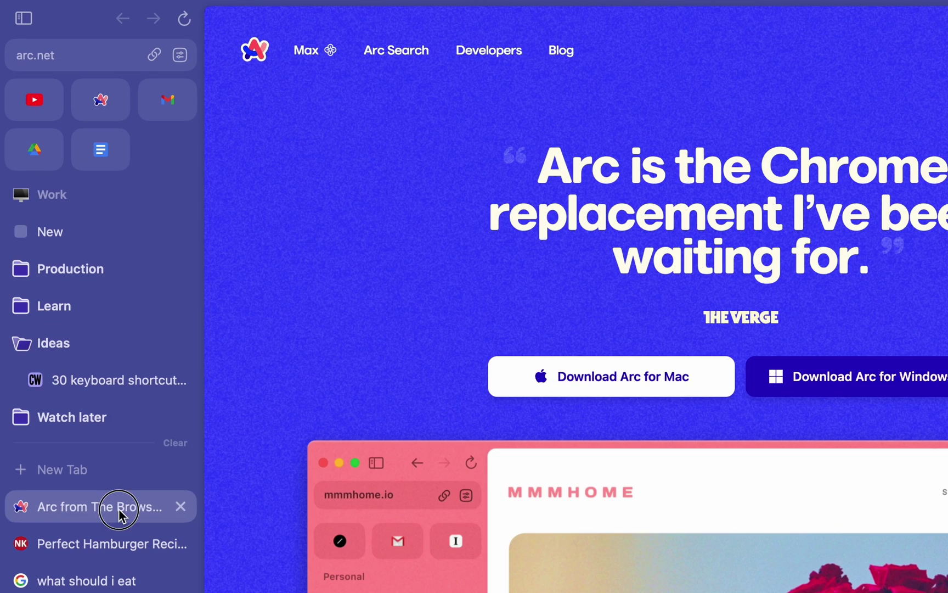
left_click_drag(121, 511, 110, 217)
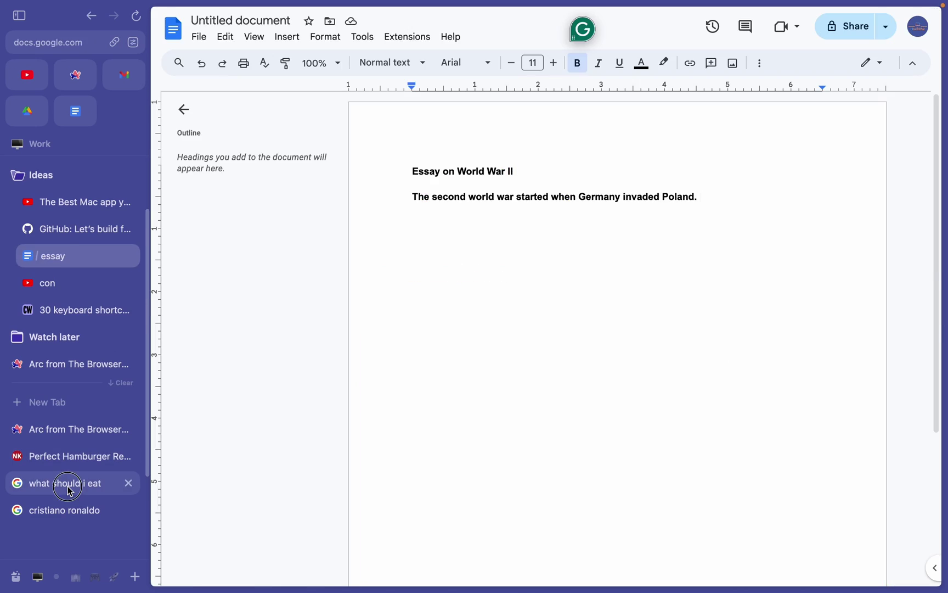
left_click(70, 484)
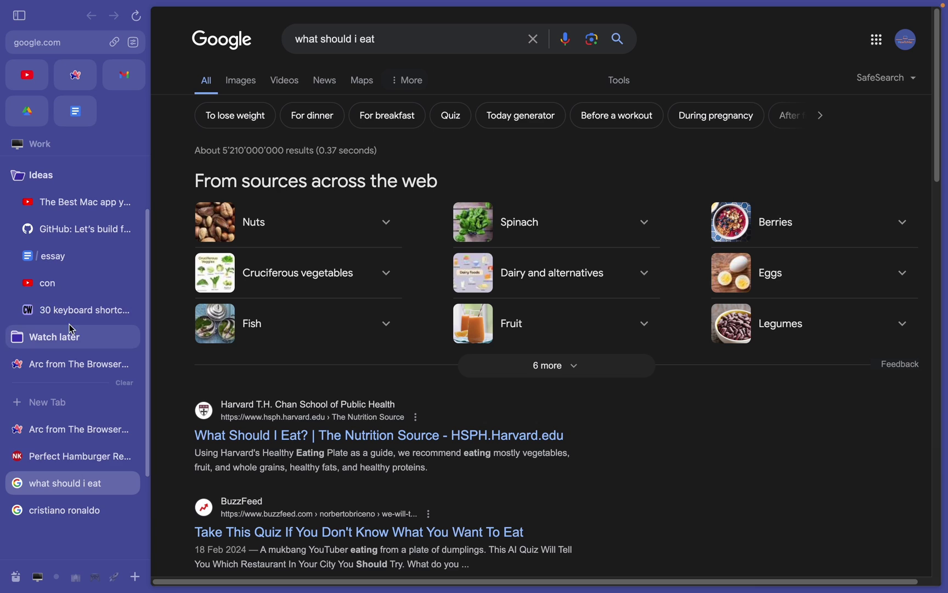
In Arc's Profiles settings, set archiving of inactive tabs to 30 days
key("super+comma")
left_click(422, 45)
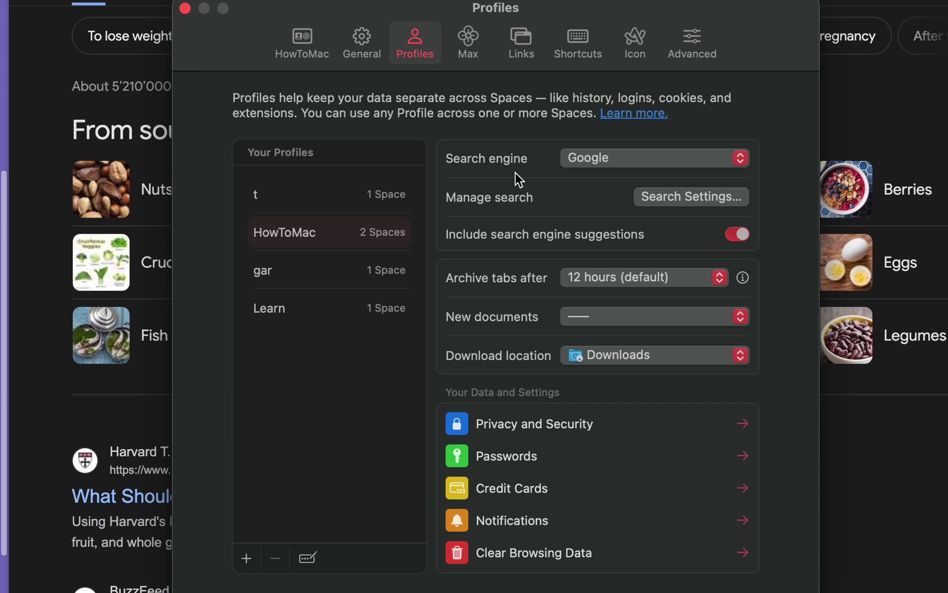
left_click(637, 277)
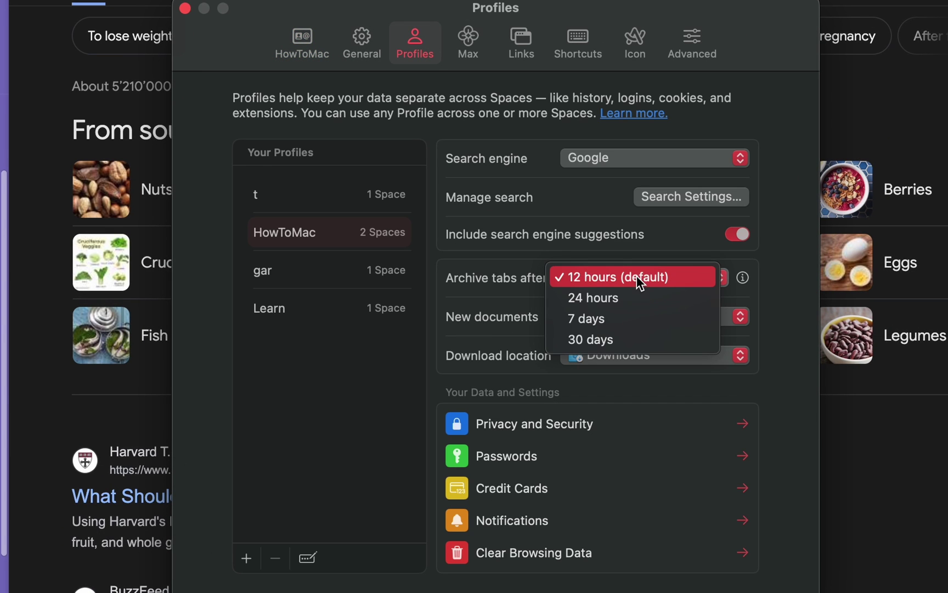
left_click(623, 339)
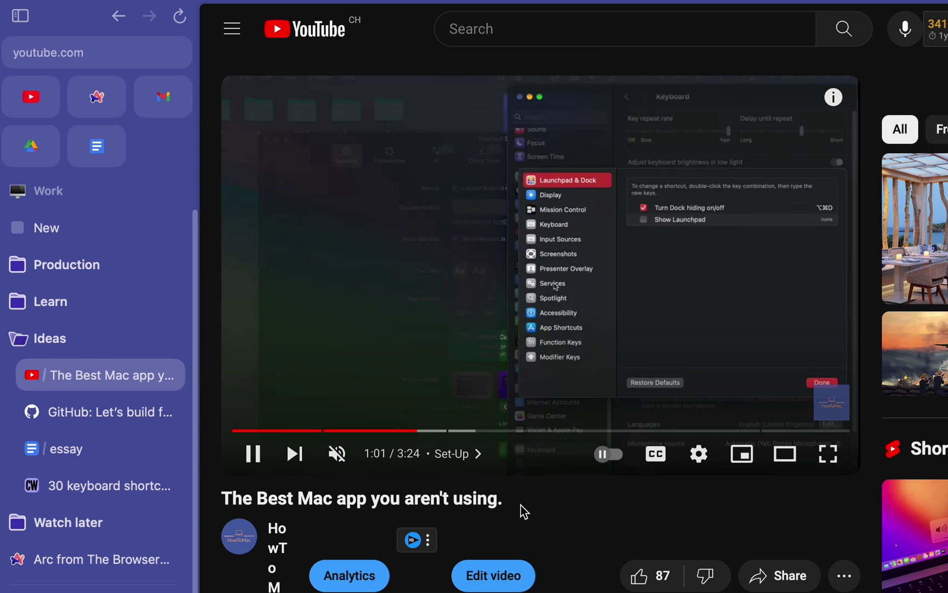
Toggle the sidebar, visit the GitHub tab and Mac app video, and collapse Ideas
key("super+s")
key("super+s")
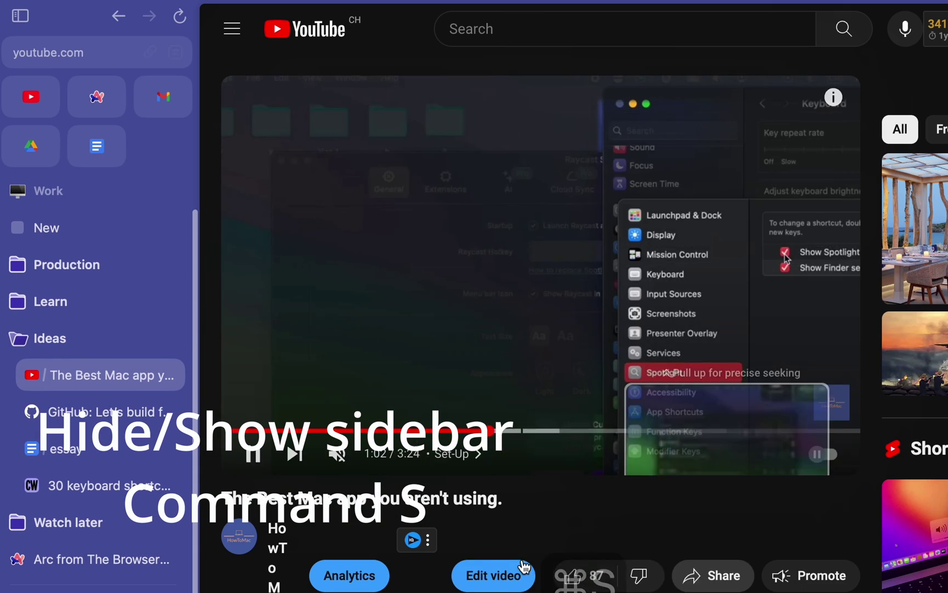
left_click(77, 406)
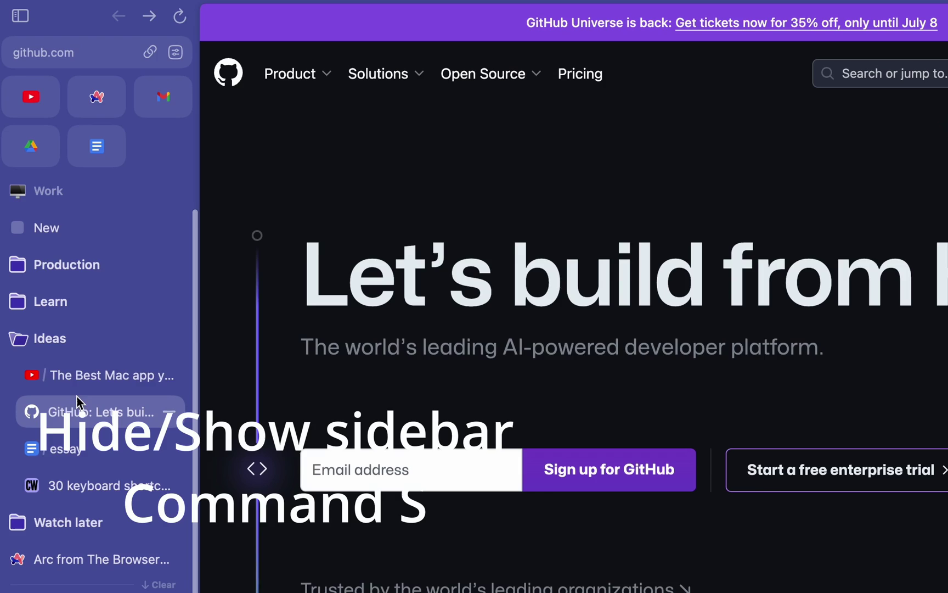
left_click(49, 283)
left_click(36, 252)
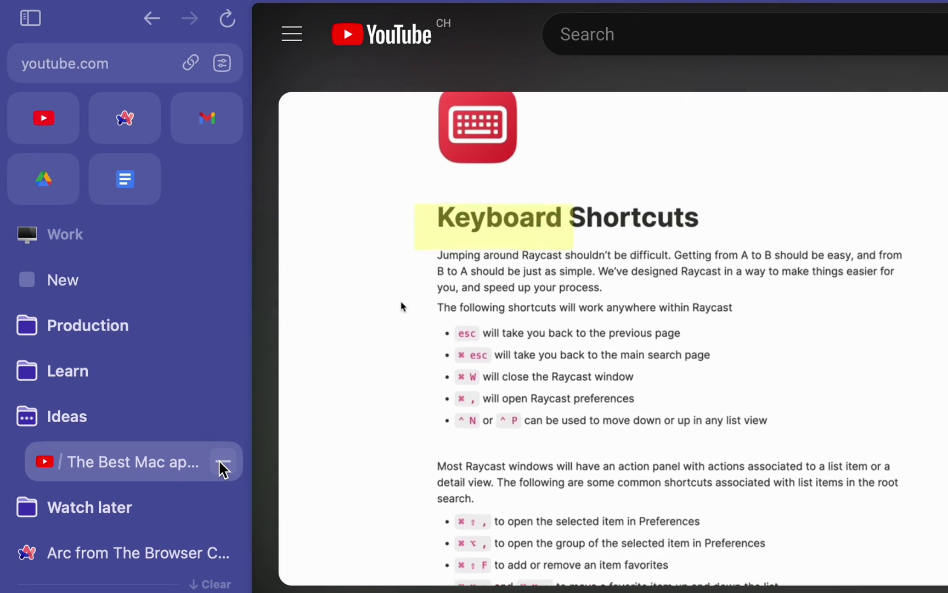
left_click(218, 461)
left_click(217, 462)
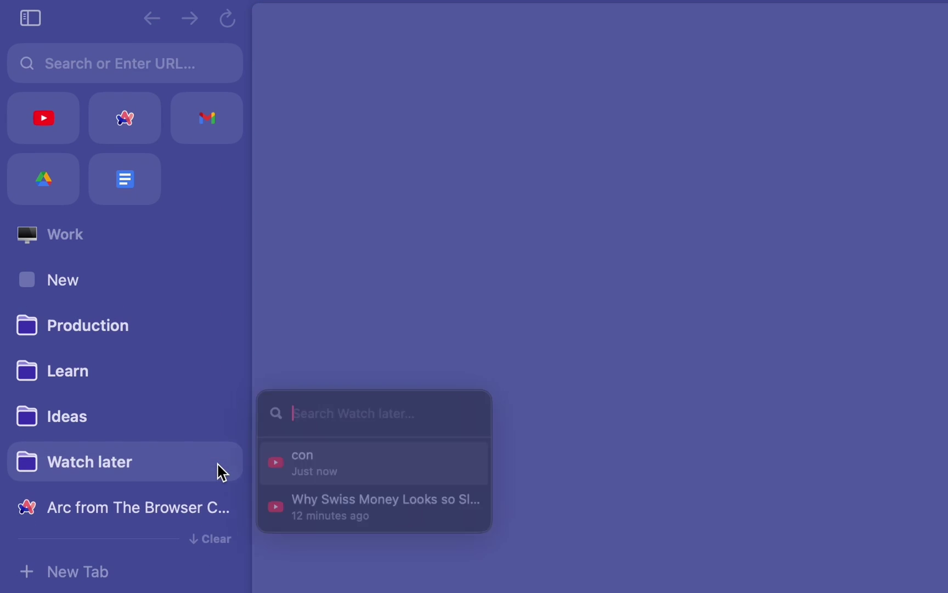
Close the GitHub and HowToMac tabs in Ideas, collapse it, and preview Watch later
left_click(117, 421)
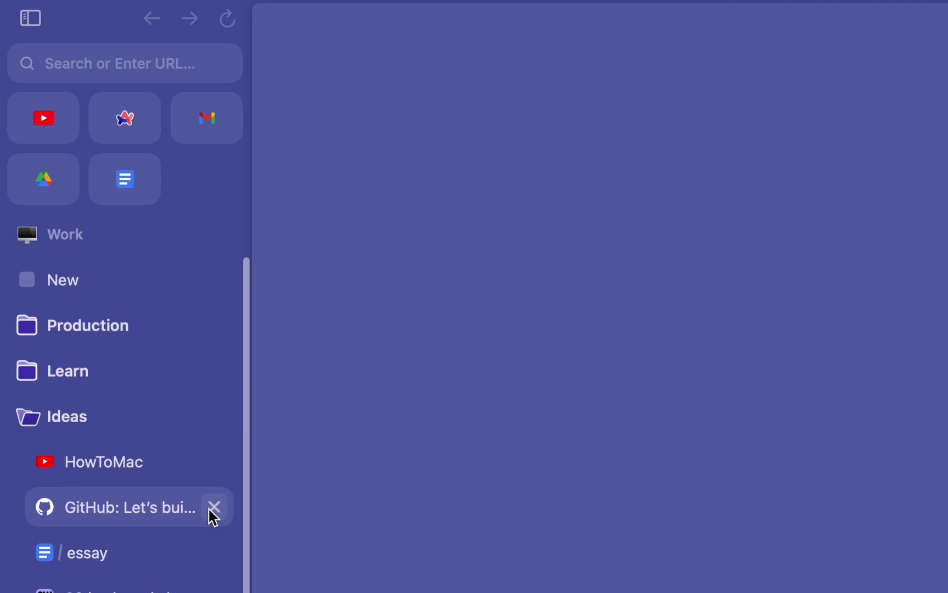
left_click(212, 510)
left_click(220, 459)
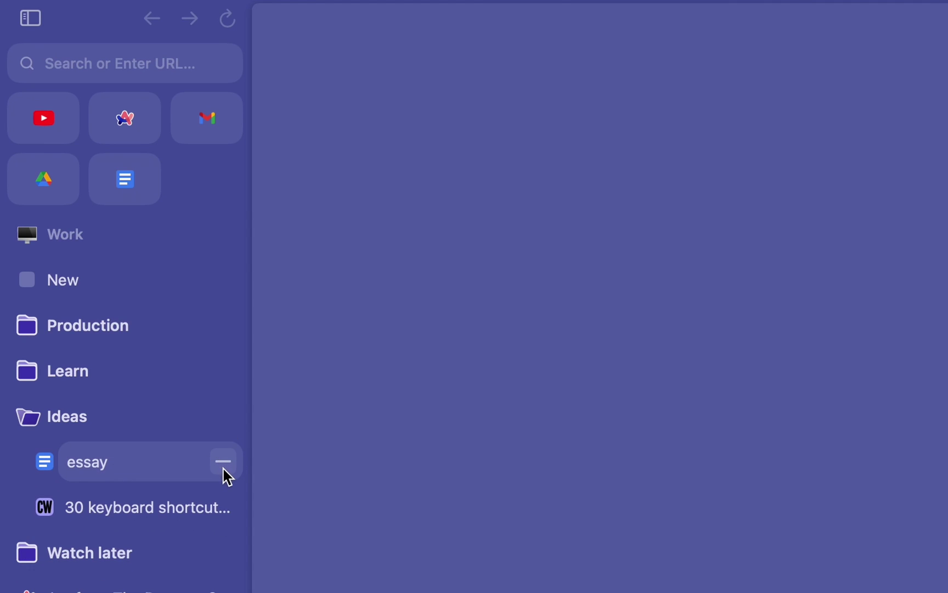
left_click(110, 417)
left_click(165, 458)
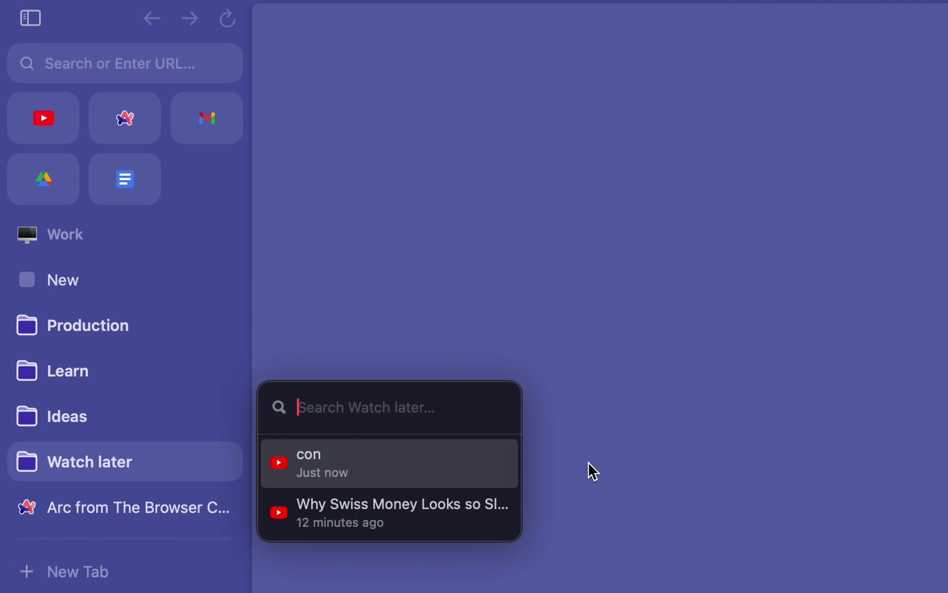
key("Escape")
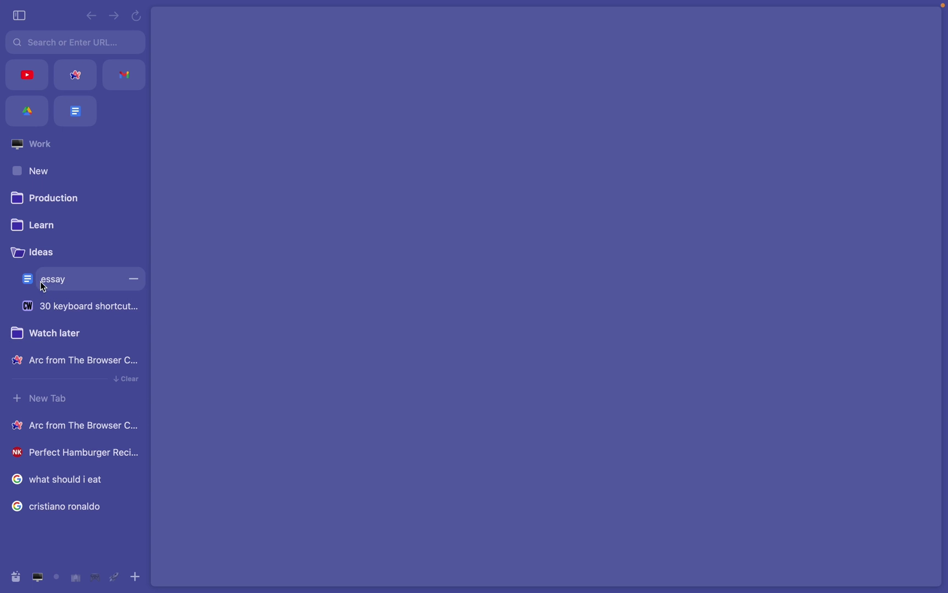
Drag the World War II essay from the Ideas folder into the pinned favourites grid
left_click_drag(40, 282, 110, 111)
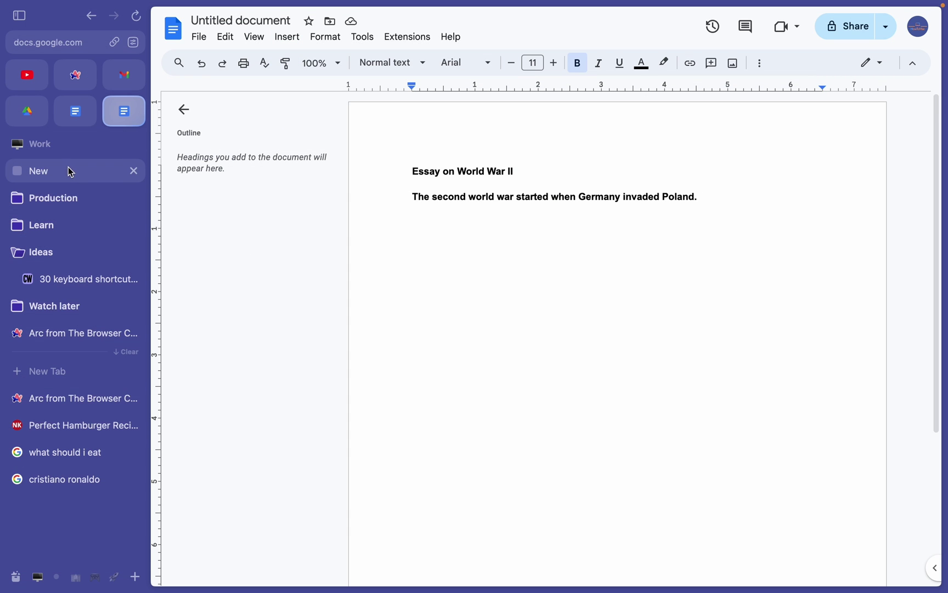
Cycle through the Games, Important and Work spaces with Ctrl+number shortcuts
key("ctrl+5")
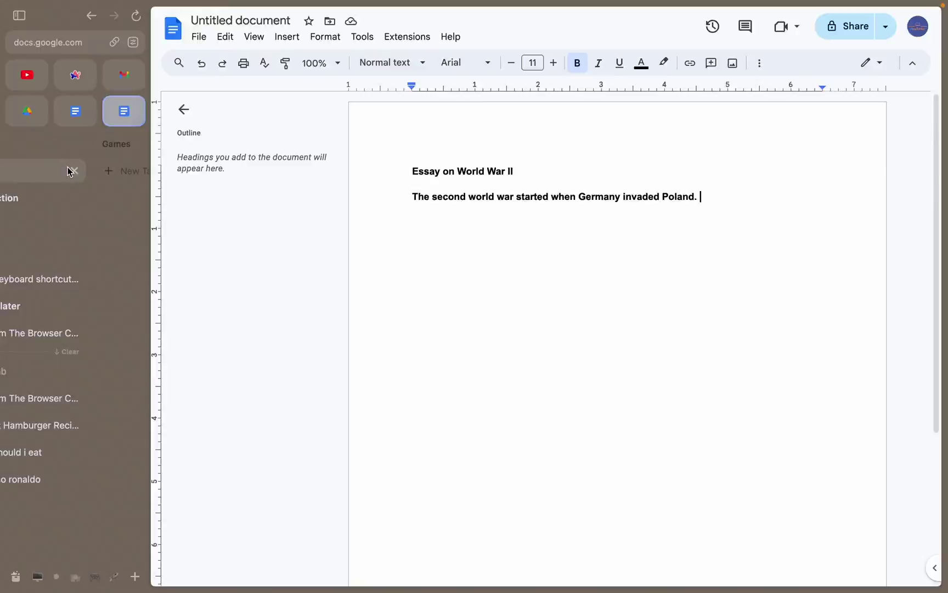
key("ctrl+1")
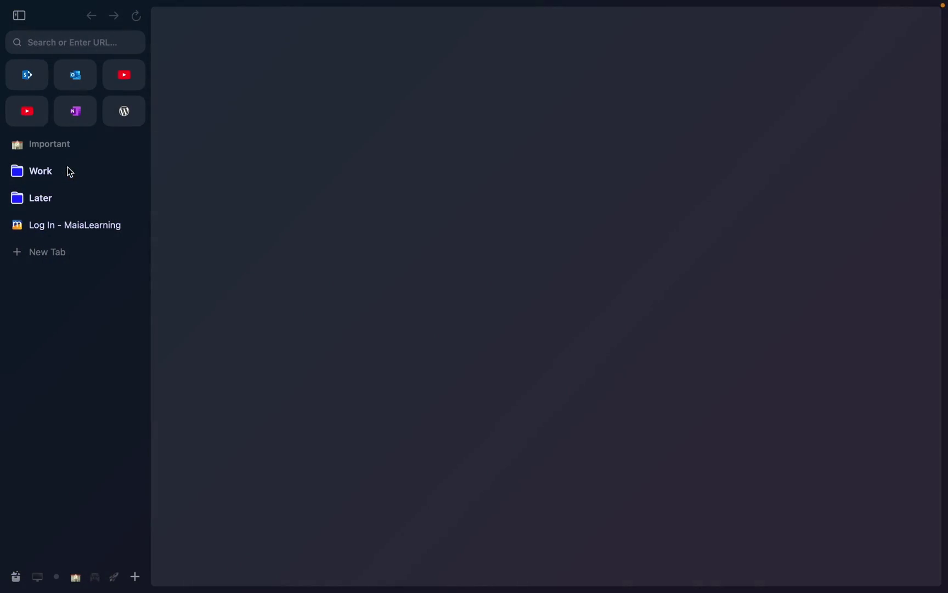
key("ctrl+5")
key("ctrl+2")
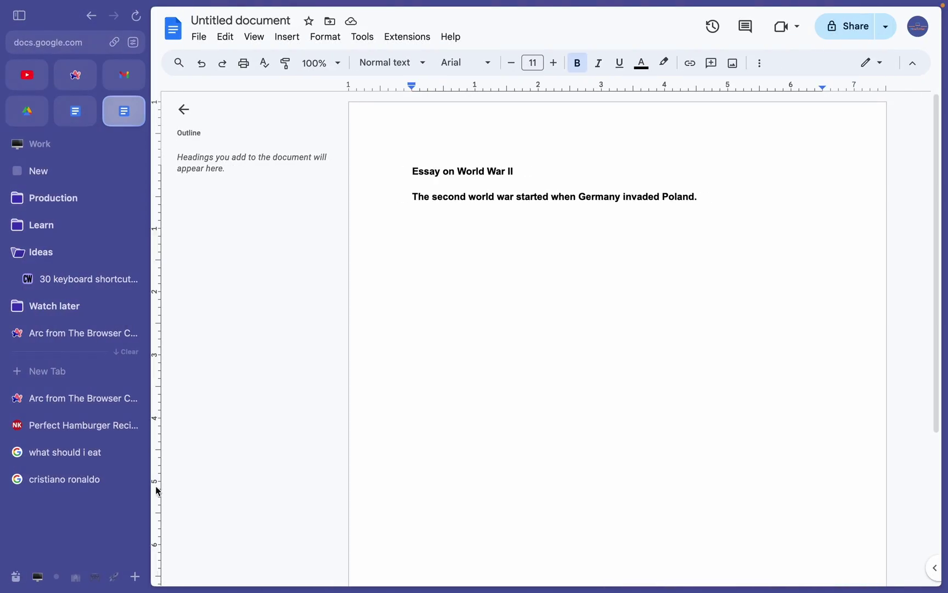
Create a new space named 'games' with a blue theme colour
left_click(135, 577)
left_click(100, 312)
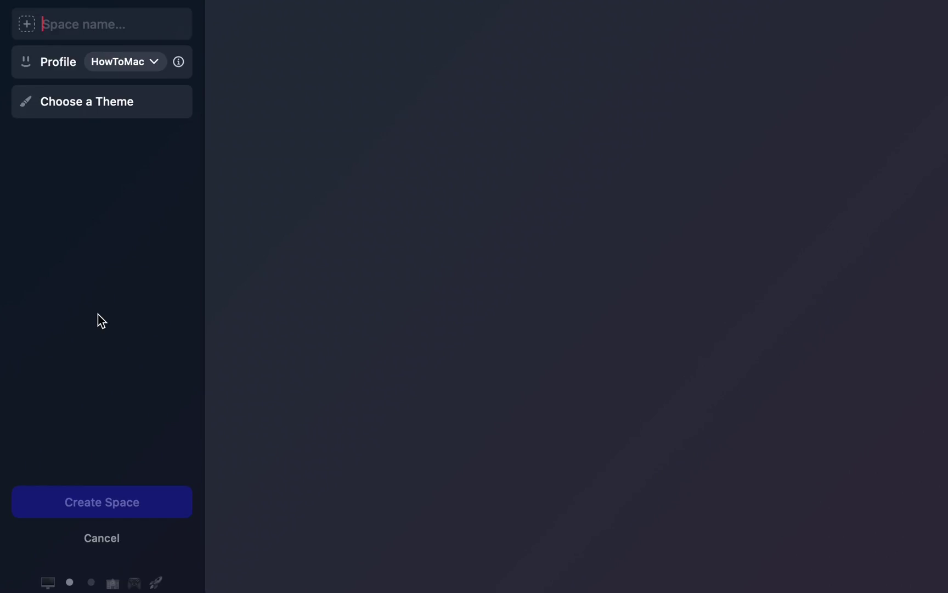
type("games")
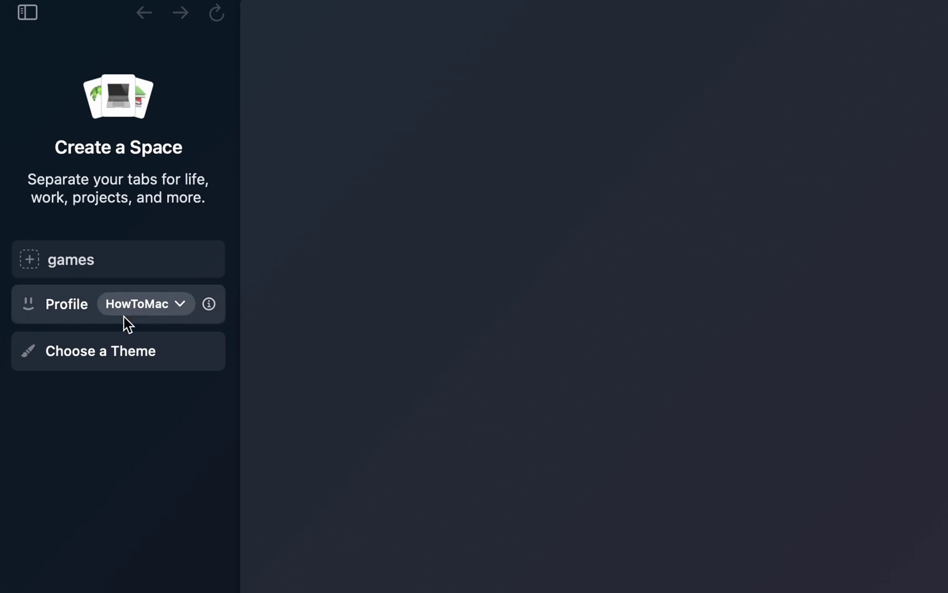
left_click(100, 350)
left_click(555, 485)
left_click(522, 484)
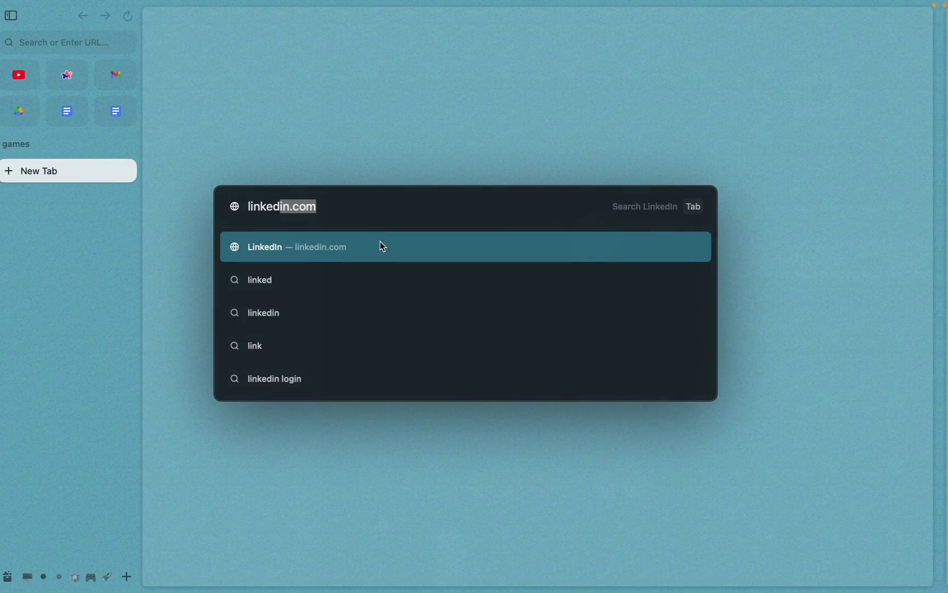
Open linkedin.com and pin the LinkedIn tab in the games space
key("Return")
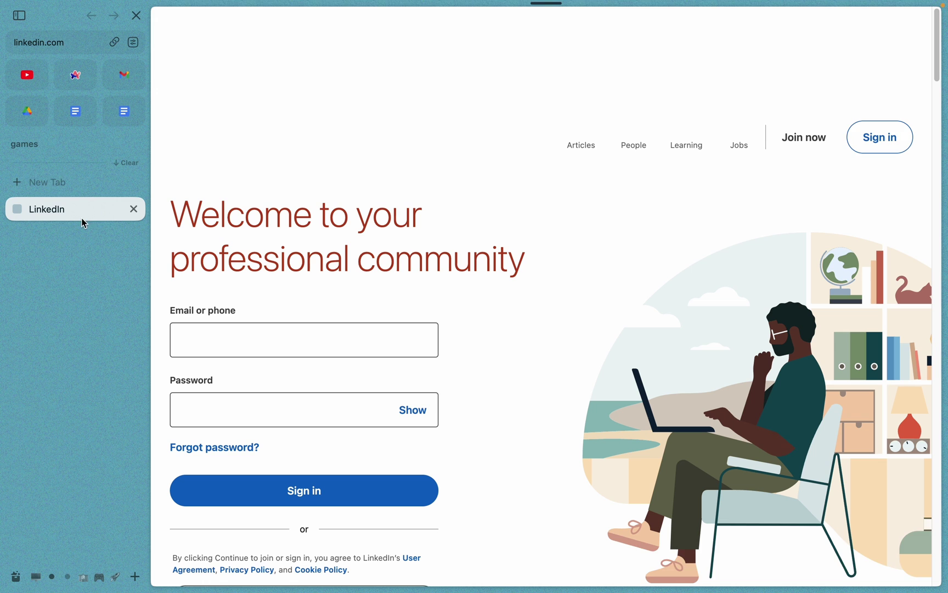
left_click_drag(74, 207, 85, 189)
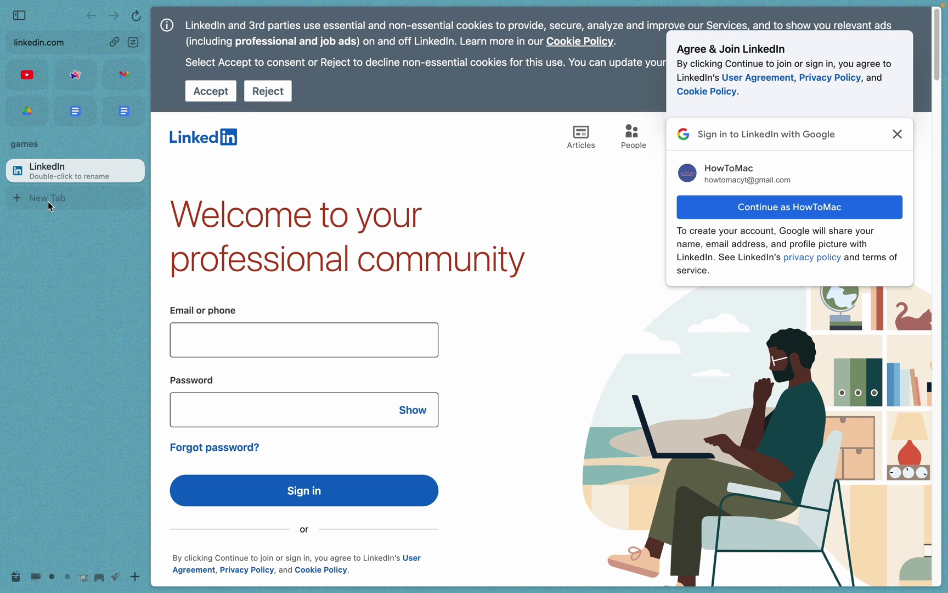
scroll(486, 328, "down", 2)
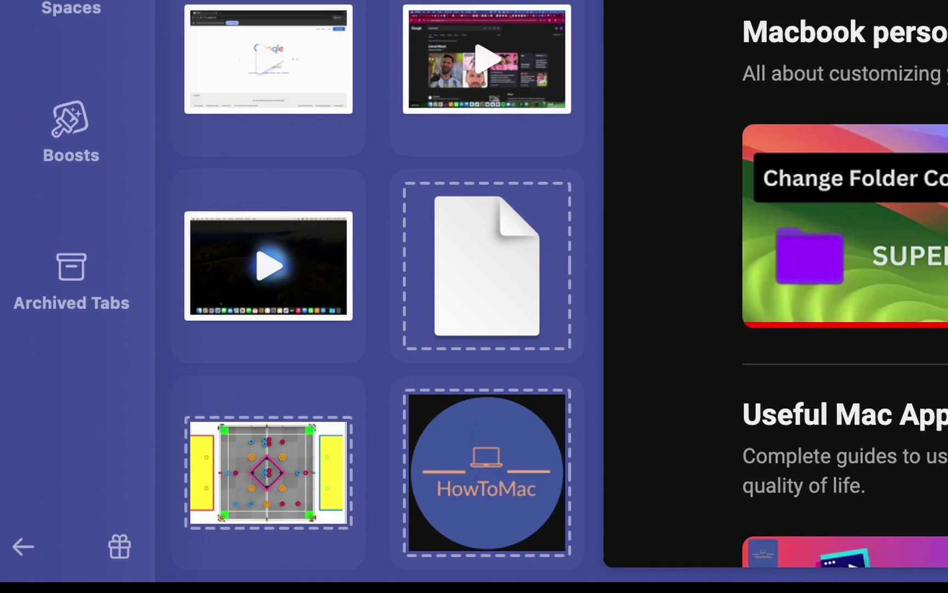
Browse the library's Downloads, Easels, Spaces and Boosts sections, ending on Archived Tabs
left_click(103, 0)
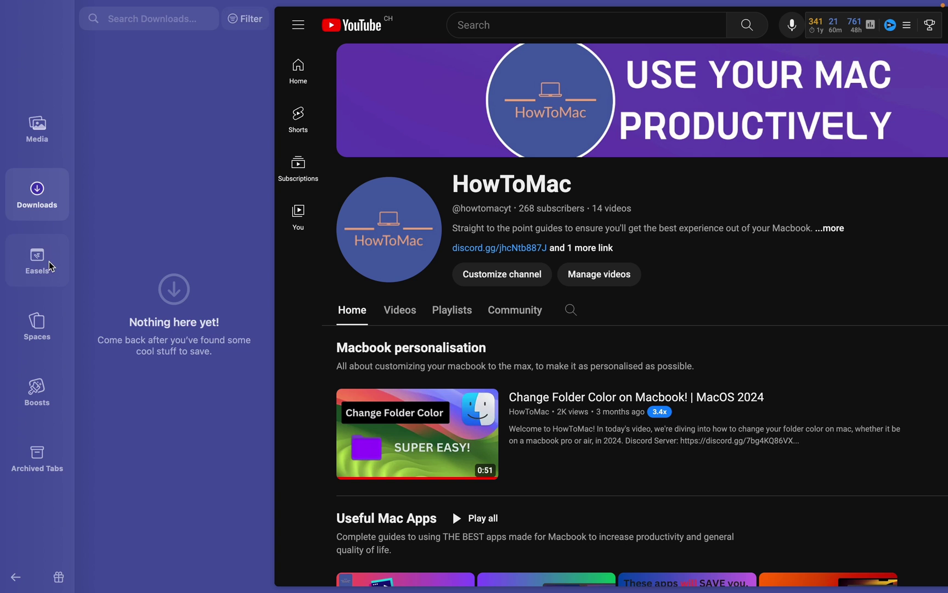
left_click(39, 261)
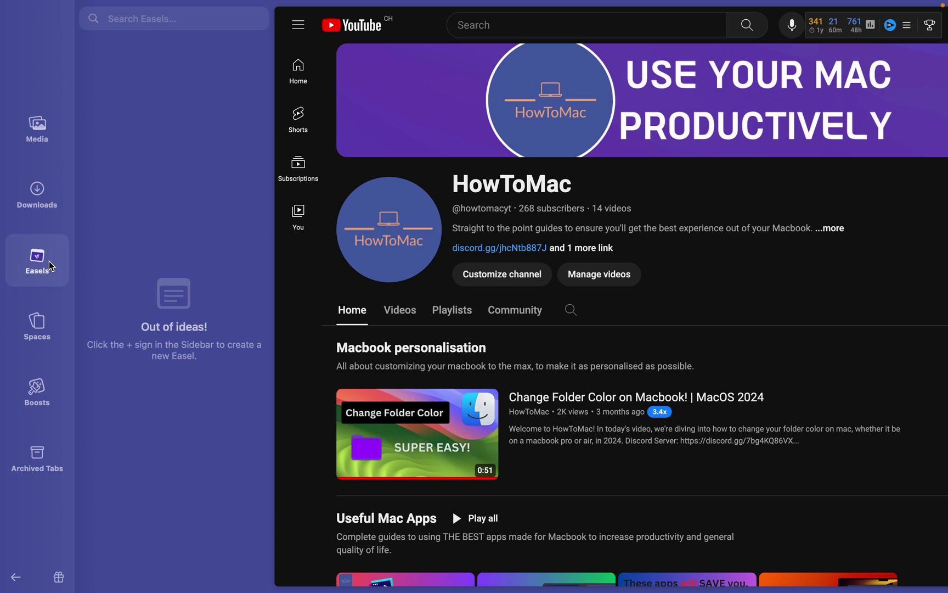
left_click(48, 344)
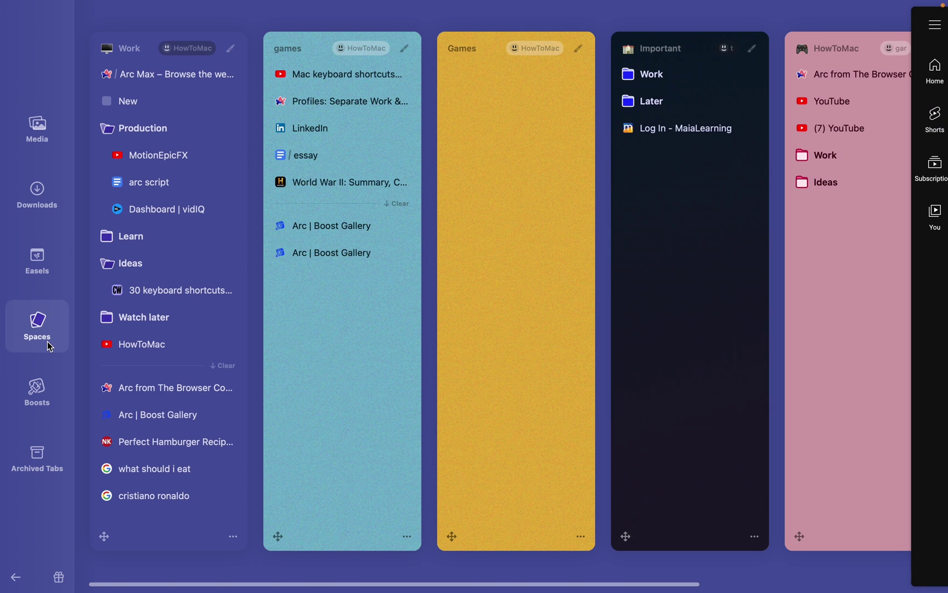
left_click(50, 412)
left_click(37, 458)
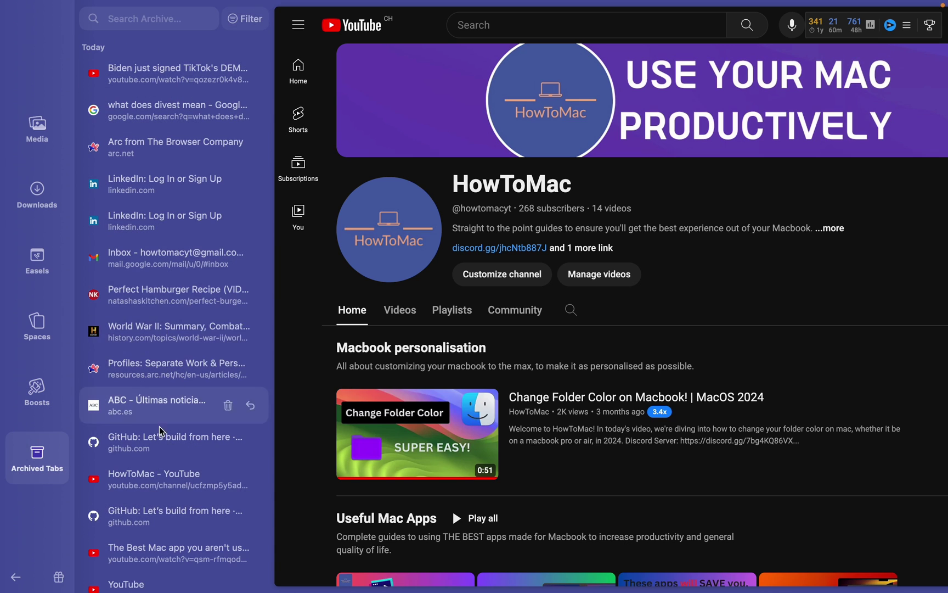
Open Arc's settings and scroll through the keyboard Shortcuts list
key("super+comma")
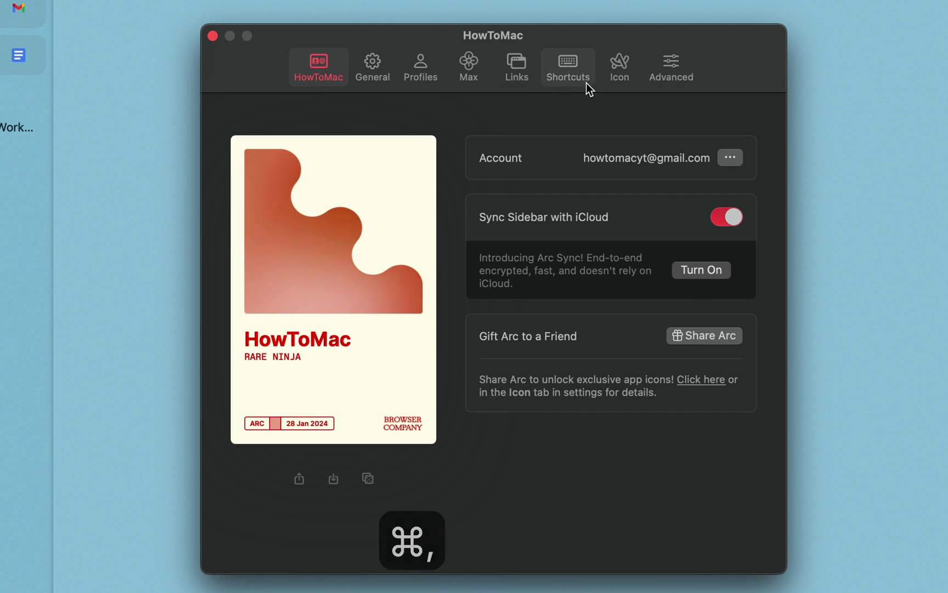
left_click(571, 77)
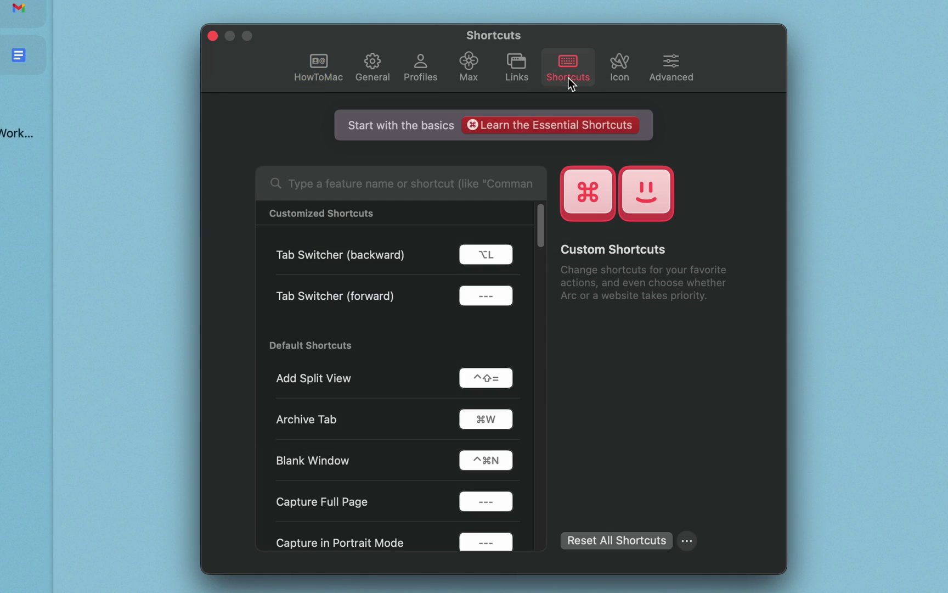
scroll(489, 335, "down", 10)
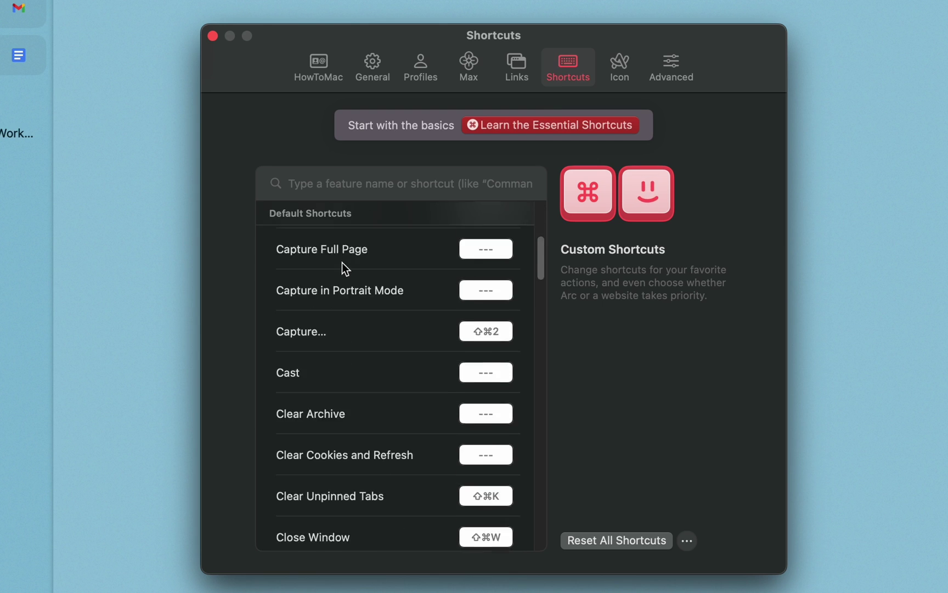
scroll(381, 330, "up", 10)
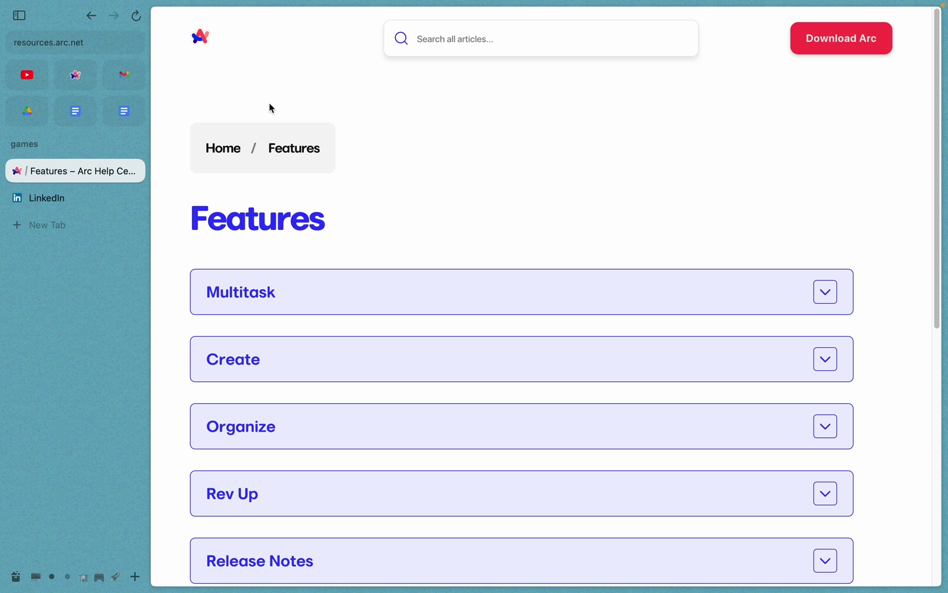
Go back to the Profiles article, reload it, open and close abc.es, then copy a clean link
key("super+Left")
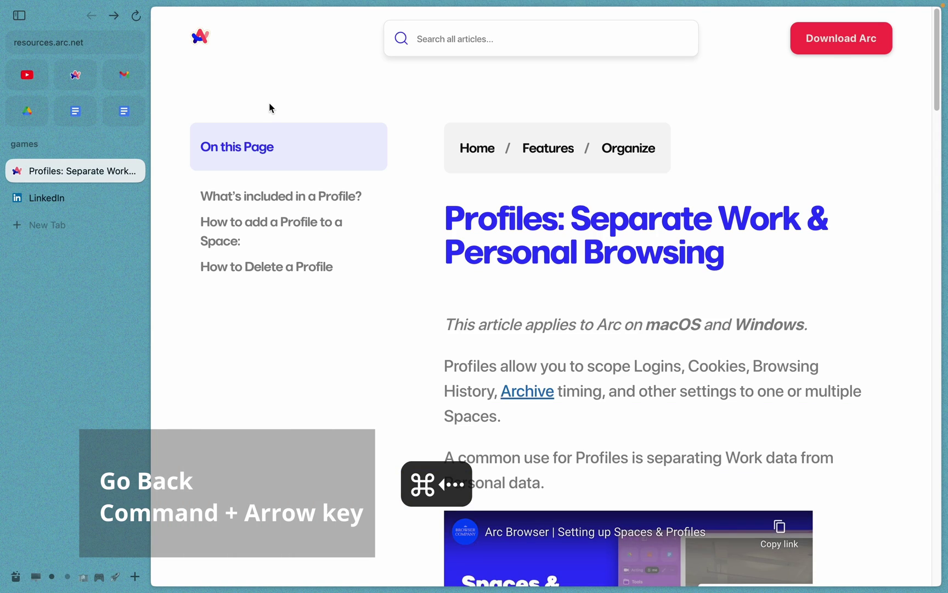
key("super+r")
key("super+t")
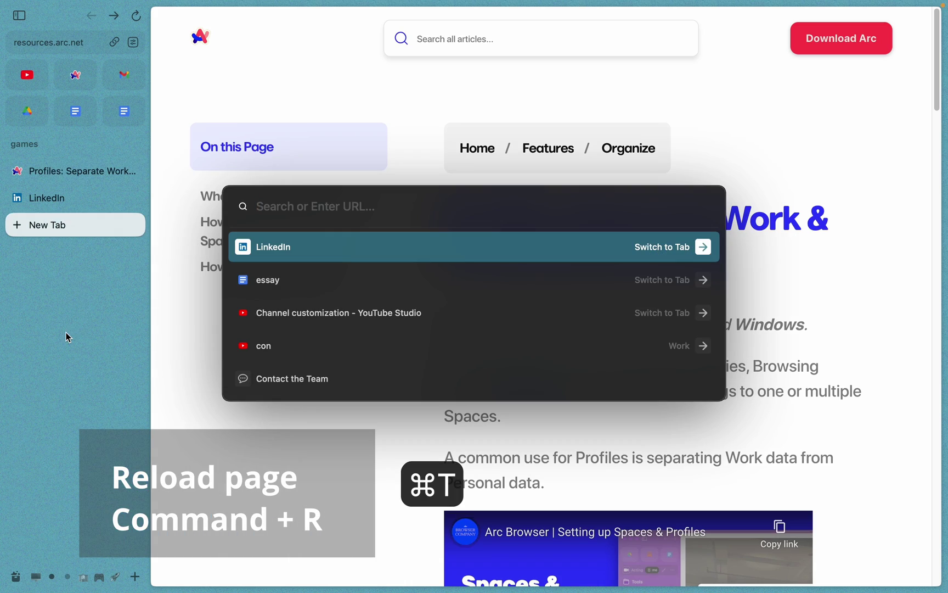
type("abc")
key("Return")
key("super+w")
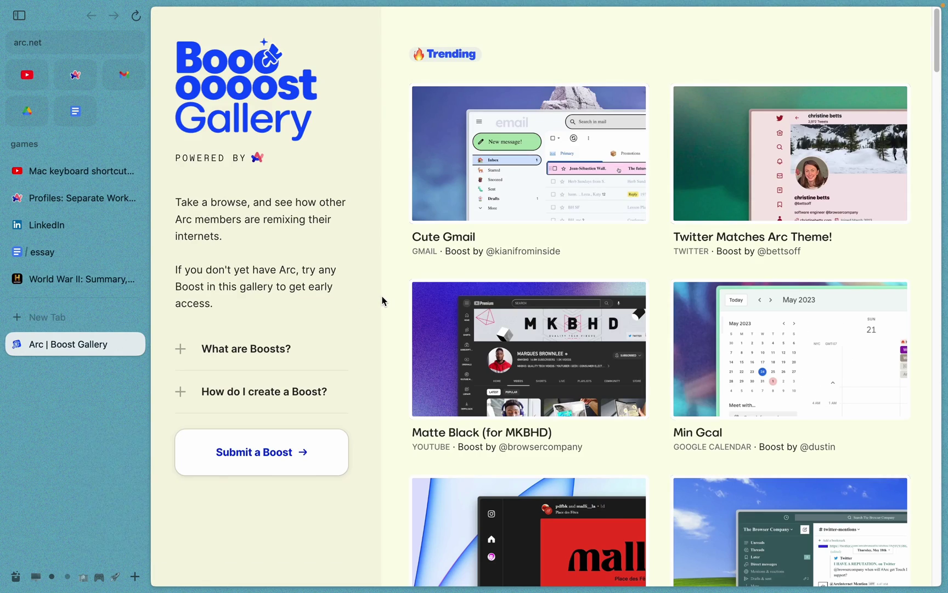
key("shift+super+c")
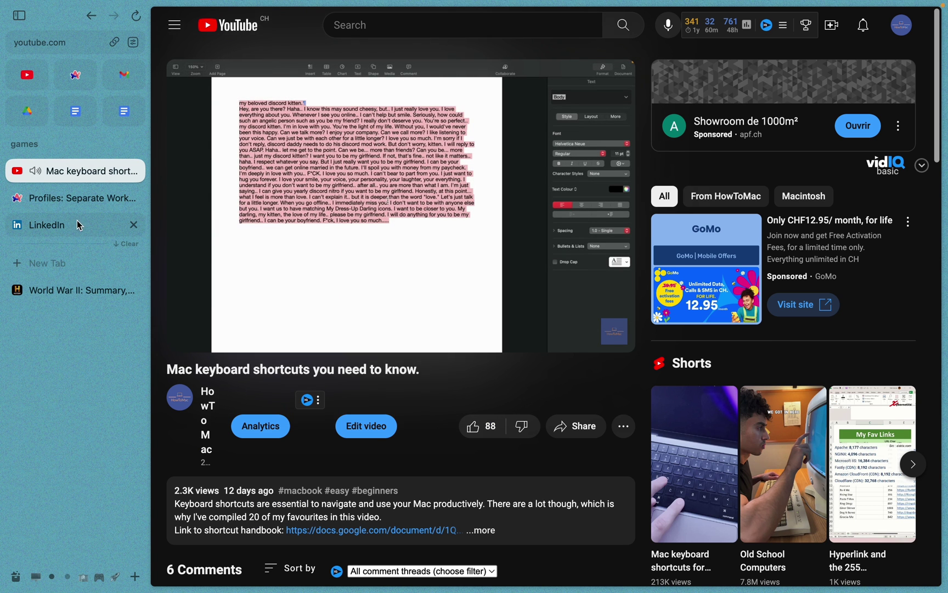
Switch to the LinkedIn tab so the playing video continues in the mini player
left_click(77, 223)
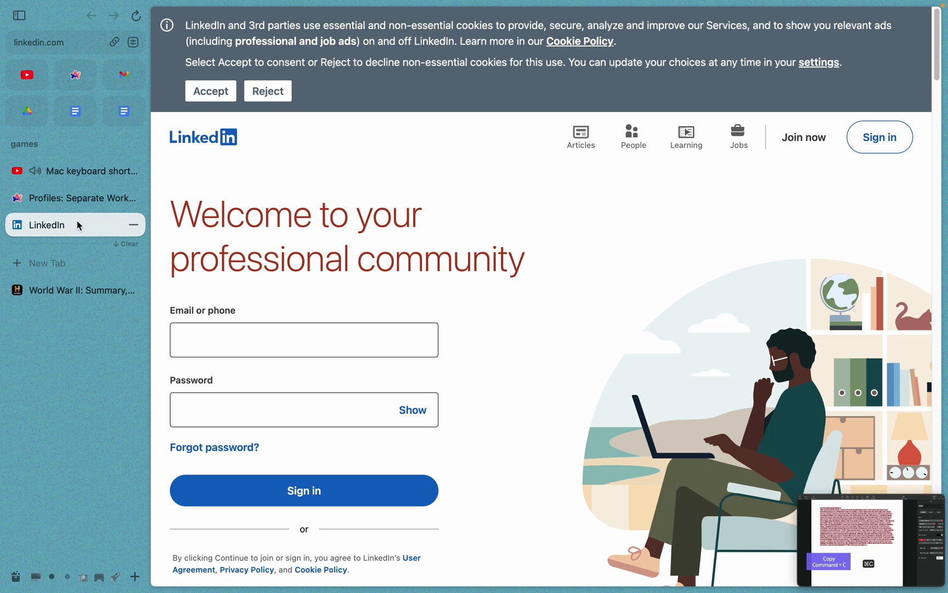
left_click(69, 203)
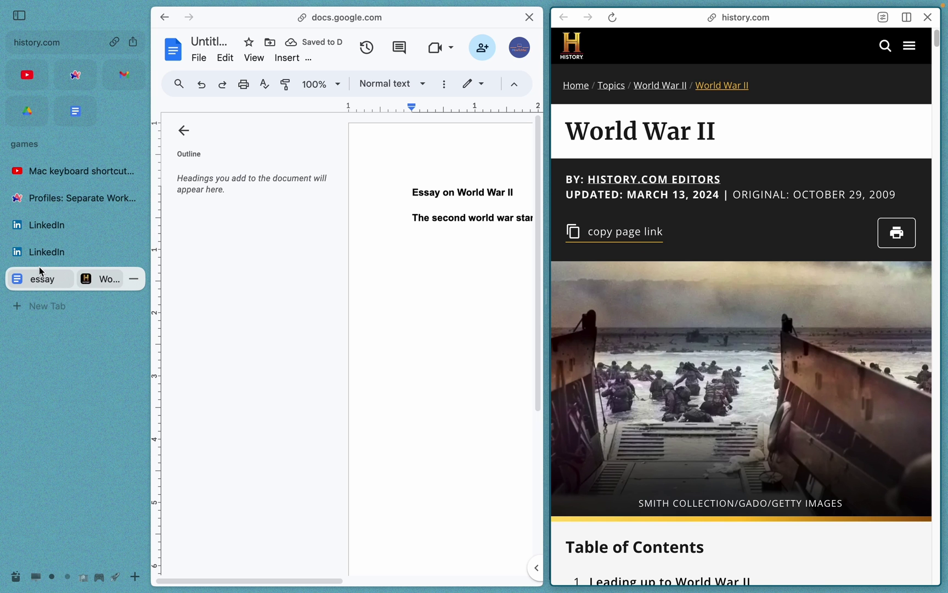
Rearrange the tabs into a three-pane split of LinkedIn, the essay doc and the World War II article
left_click_drag(40, 271, 39, 306)
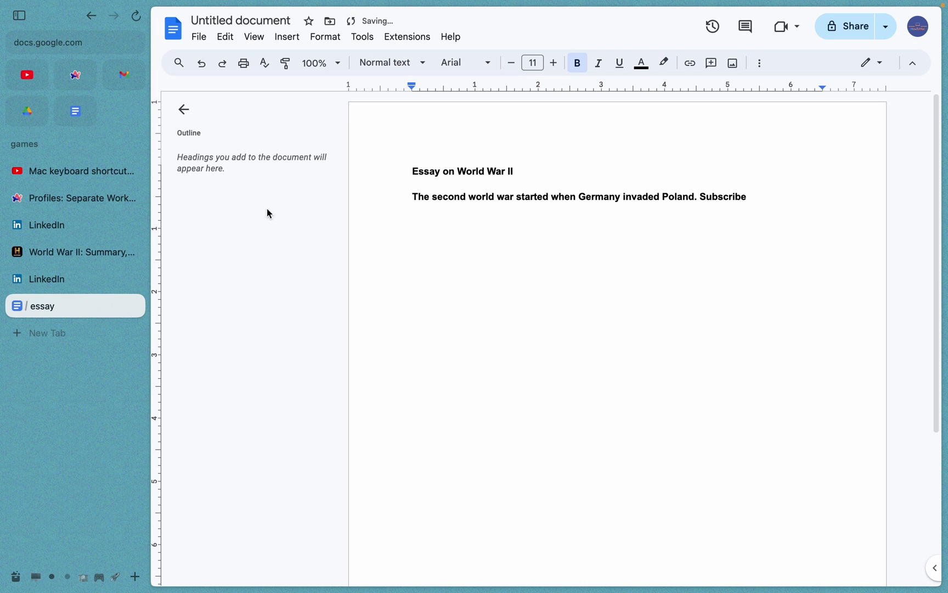
left_click_drag(89, 251, 76, 290)
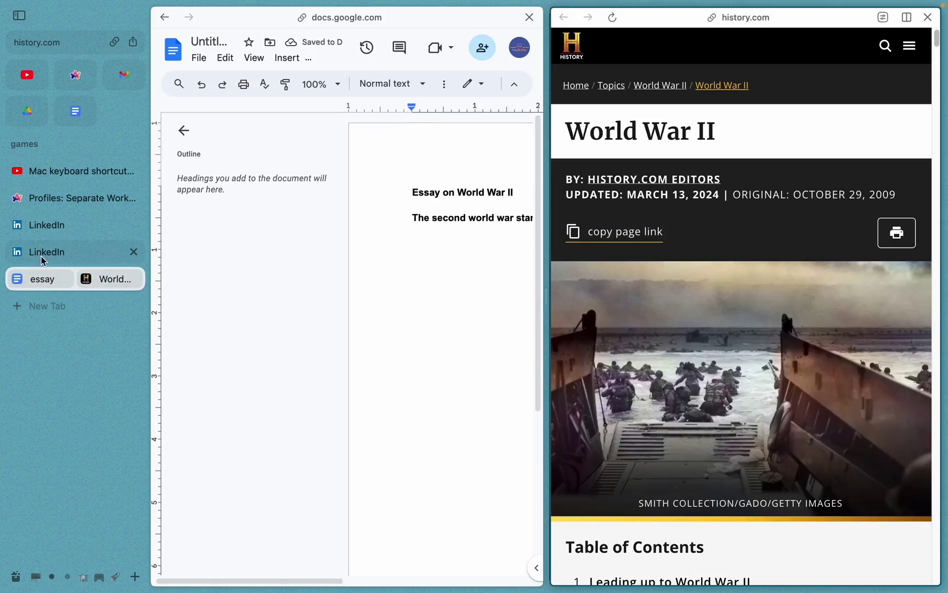
left_click_drag(41, 252, 195, 290)
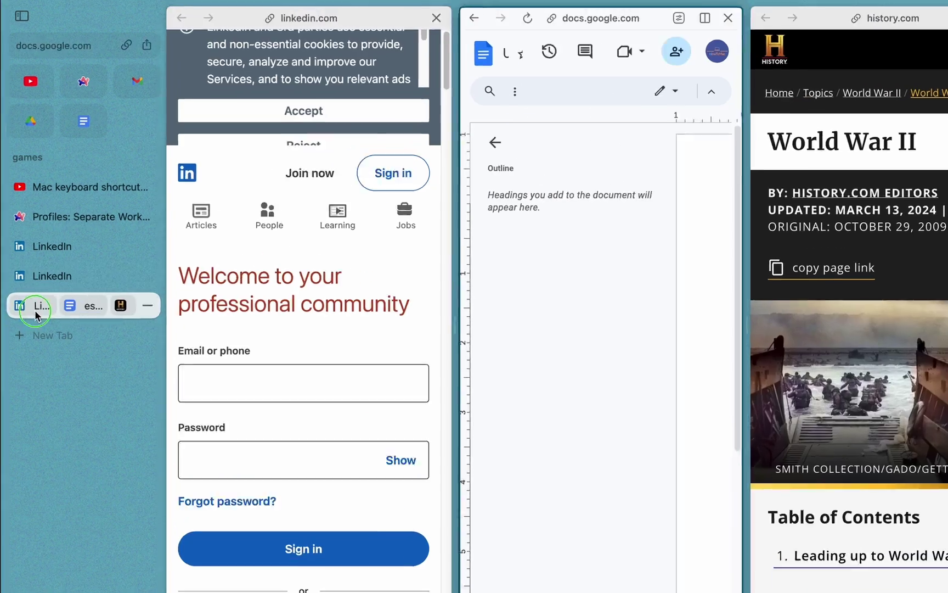
right_click(36, 314)
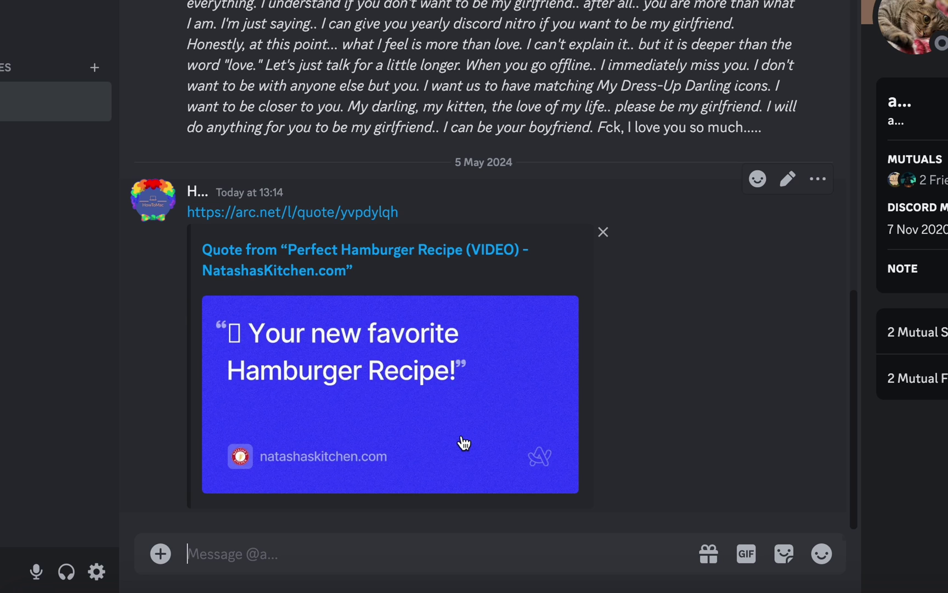
Send the hamburger recipe quote link in the Discord chat, then reopen the recipe from its embed
left_click(464, 442)
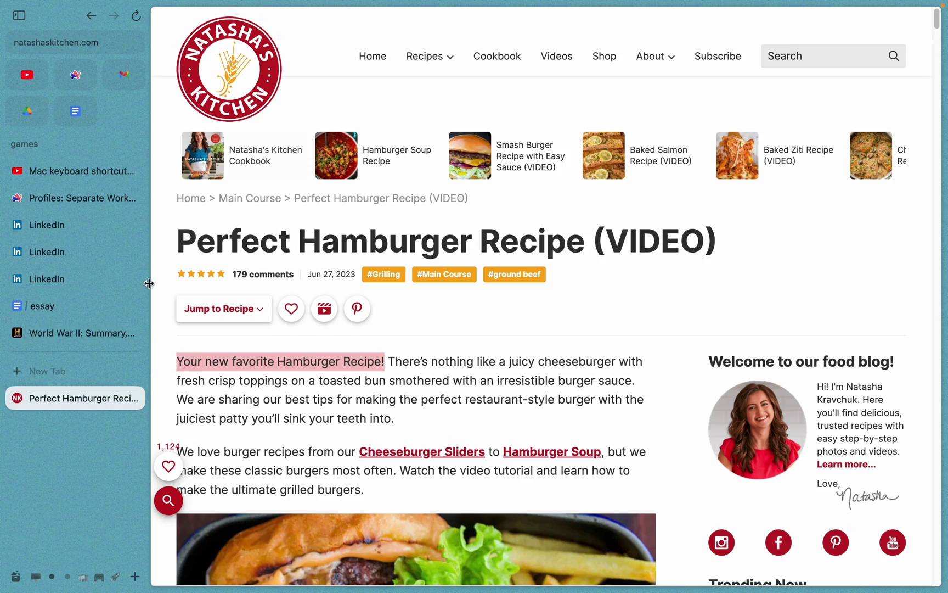
mouse_move(37, 52)
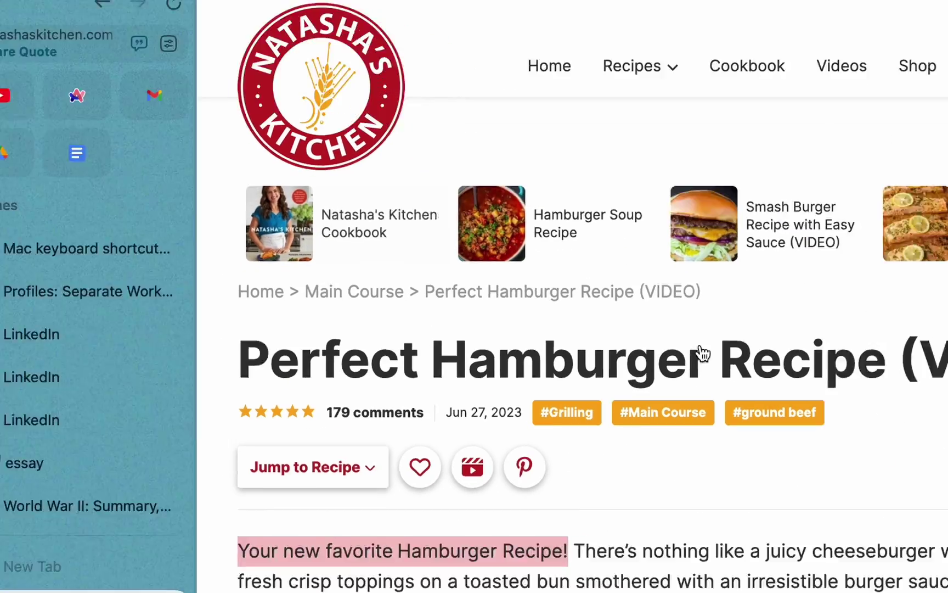
key("super+Tab")
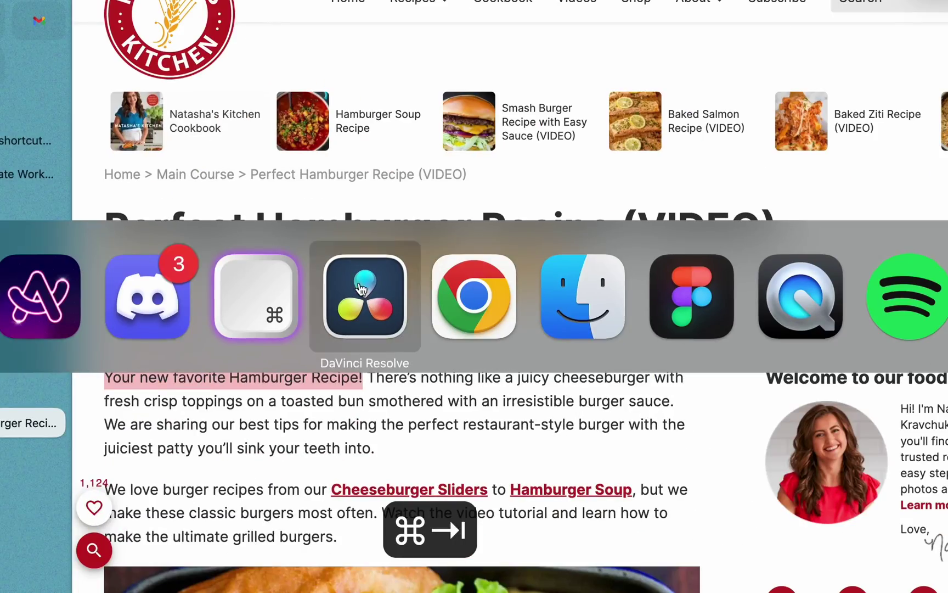
left_click(117, 304)
key("super+v")
key("Return")
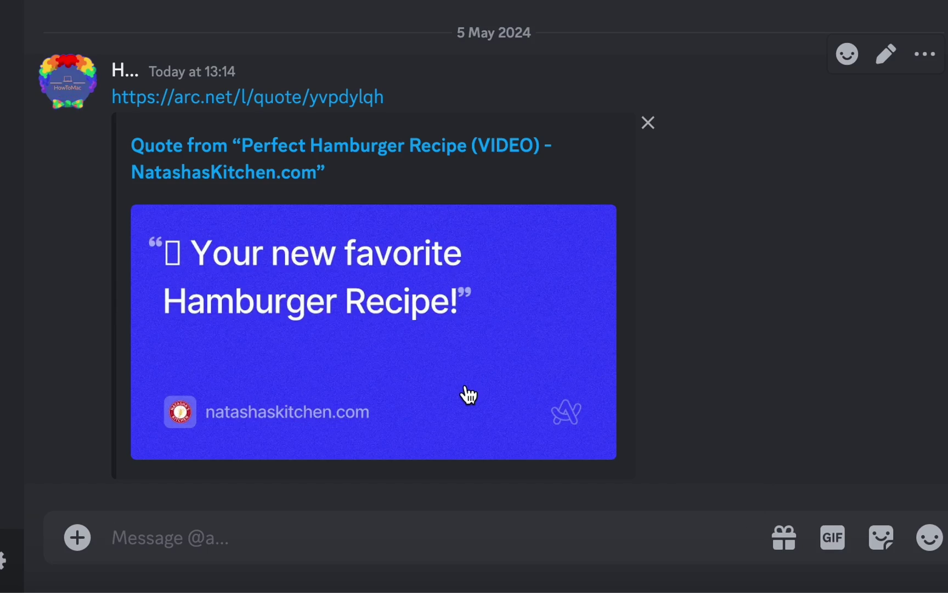
left_click(388, 392)
Ask the recipe page 'what is a burger', turn on Arc Max, and start a follow-up question
key("super+f")
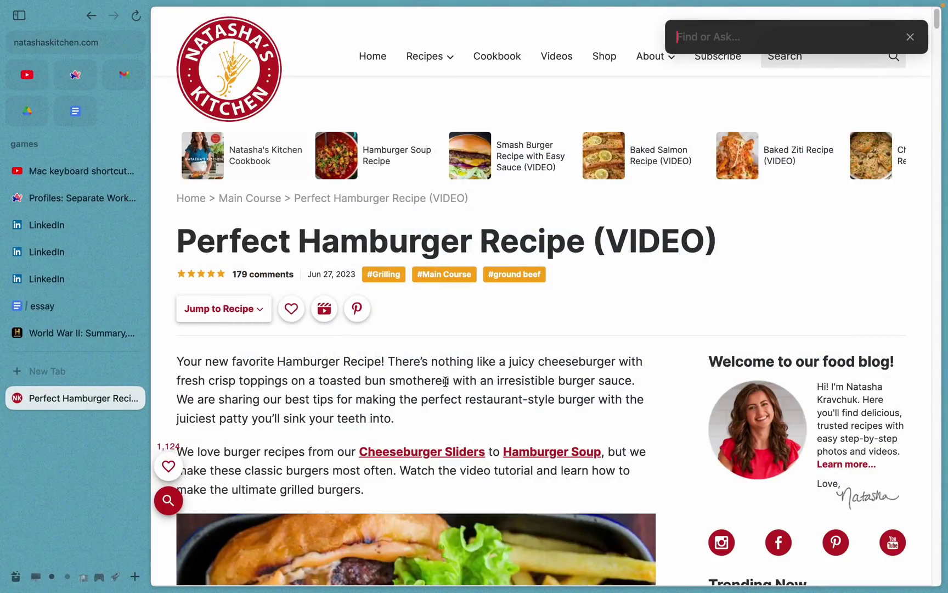
type("what is a burger")
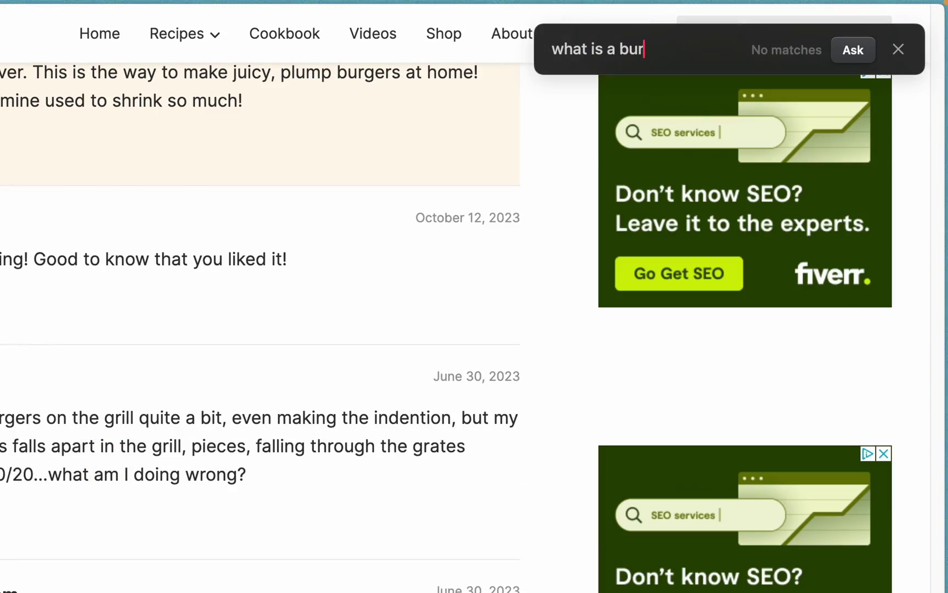
key("Return")
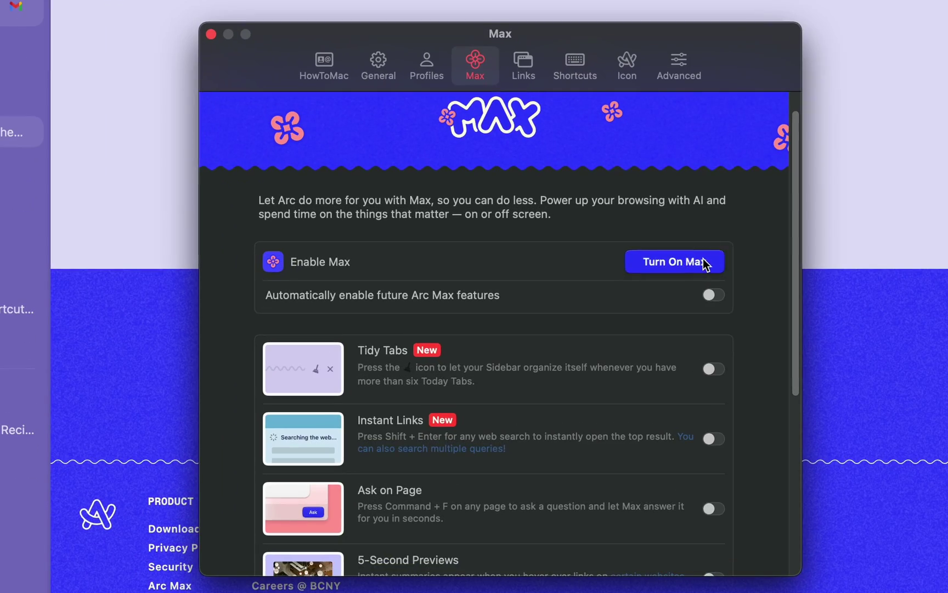
left_click(706, 262)
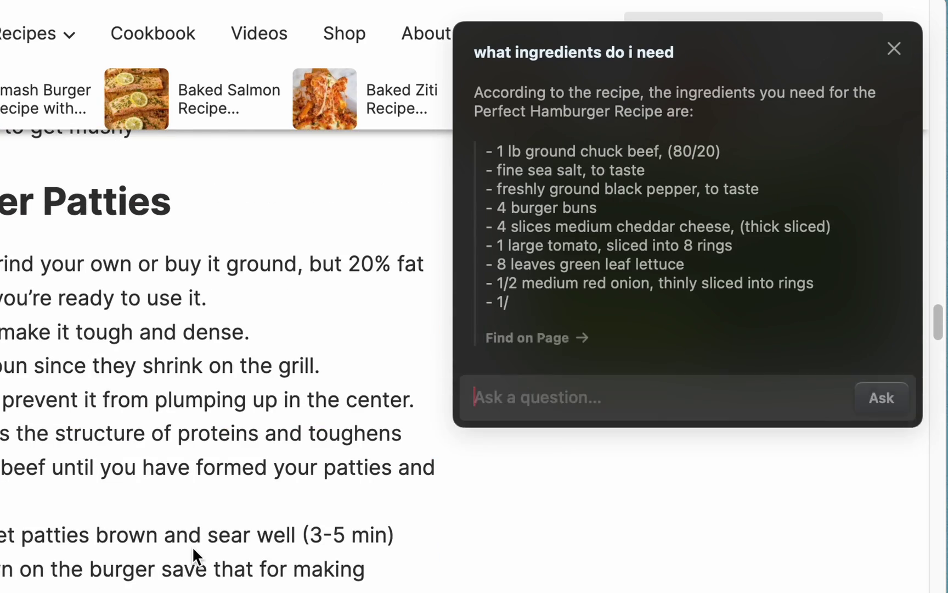
key("Escape")
key("super+f")
type("bscribe")
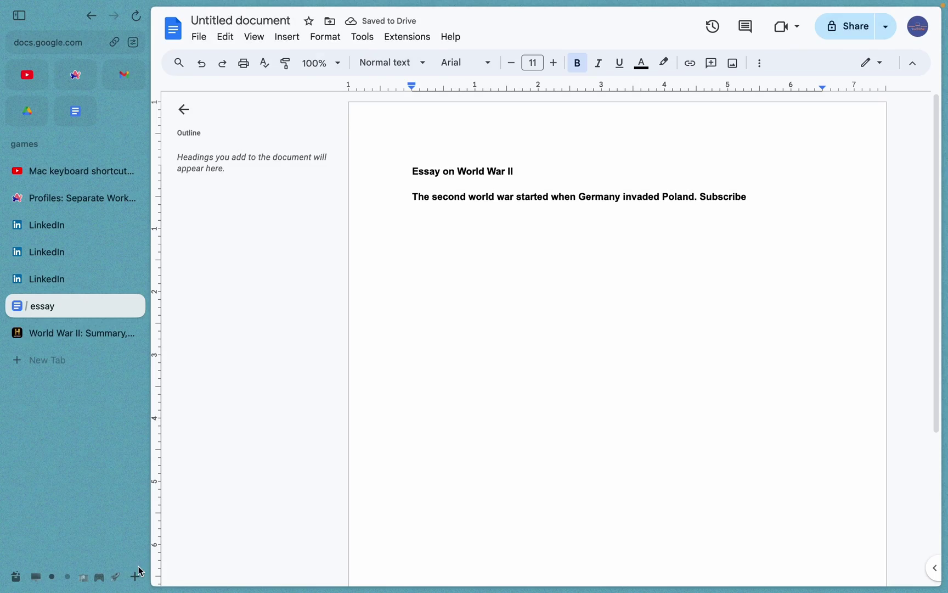
Make a Boost tinting the essay doc green and zapping its comments button, then open the Boost Gallery
left_click(137, 568)
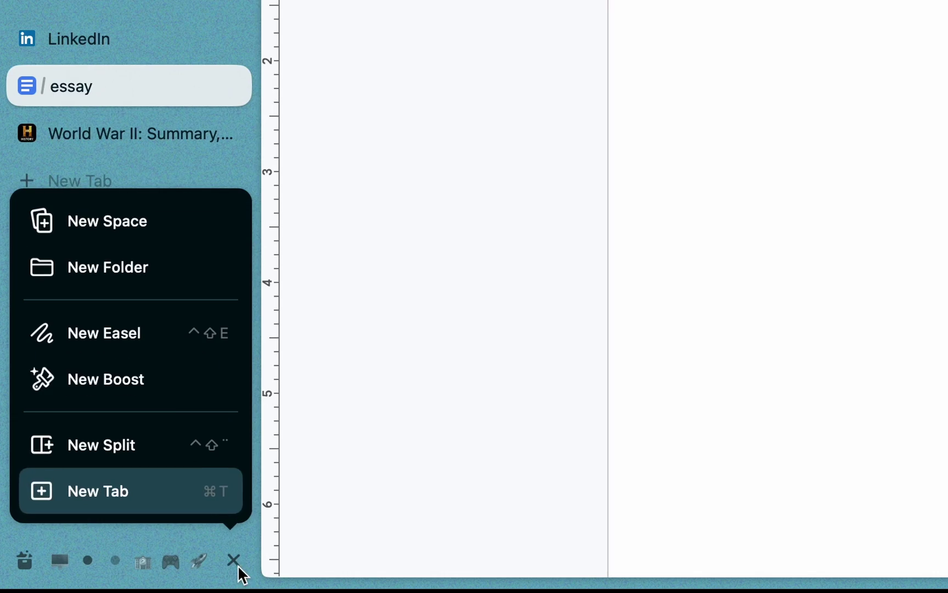
left_click(131, 376)
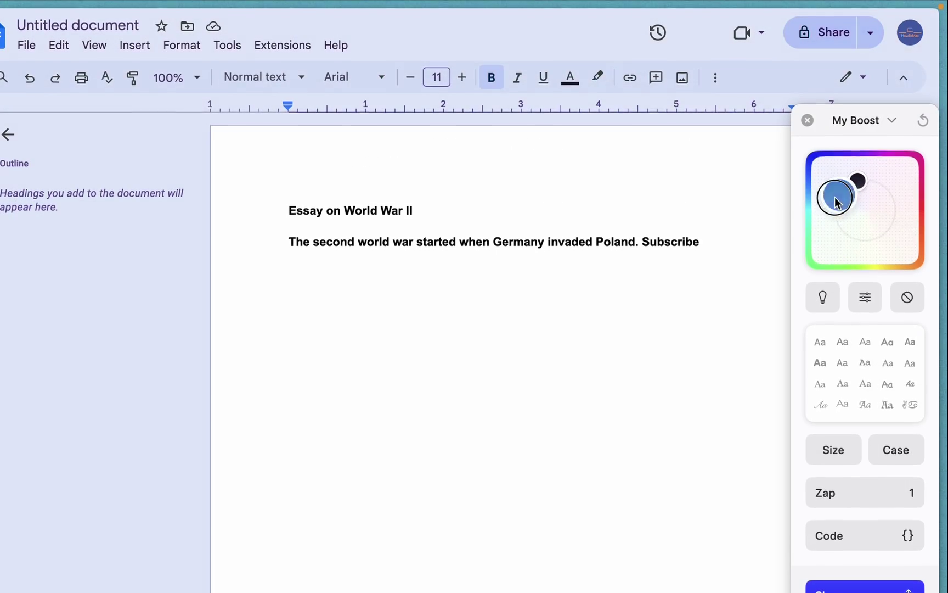
left_click_drag(836, 197, 867, 231)
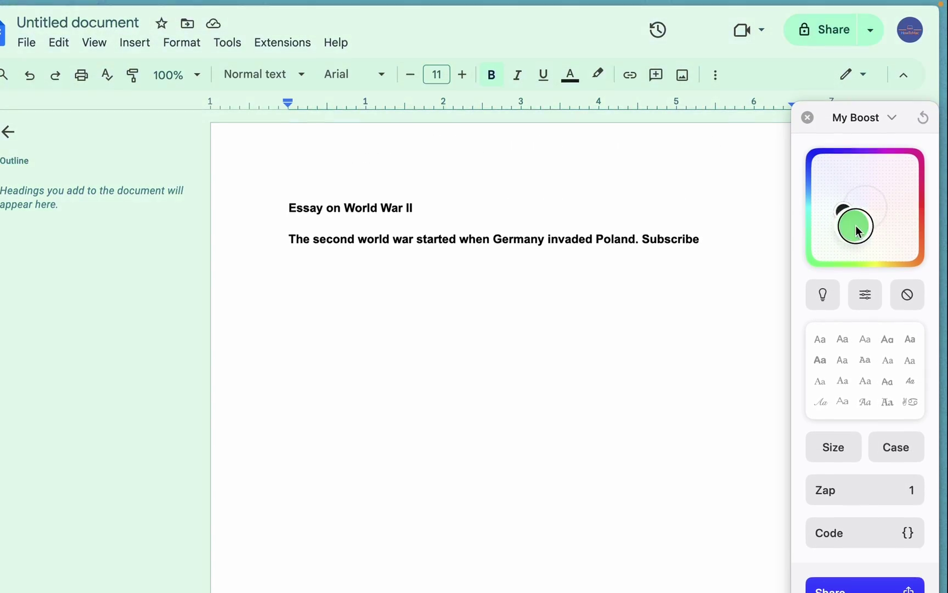
left_click(847, 492)
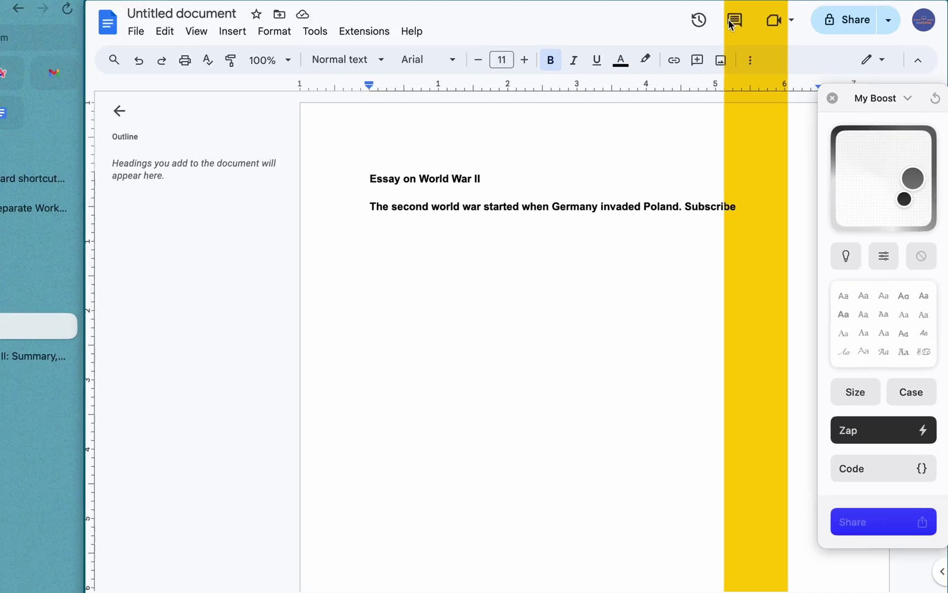
left_click(700, 30)
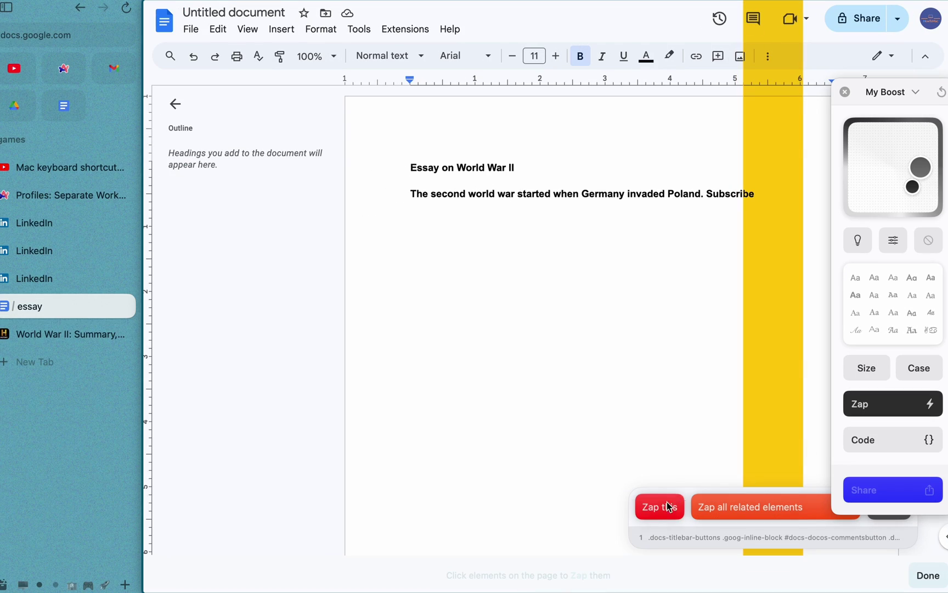
left_click(654, 518)
left_click(135, 555)
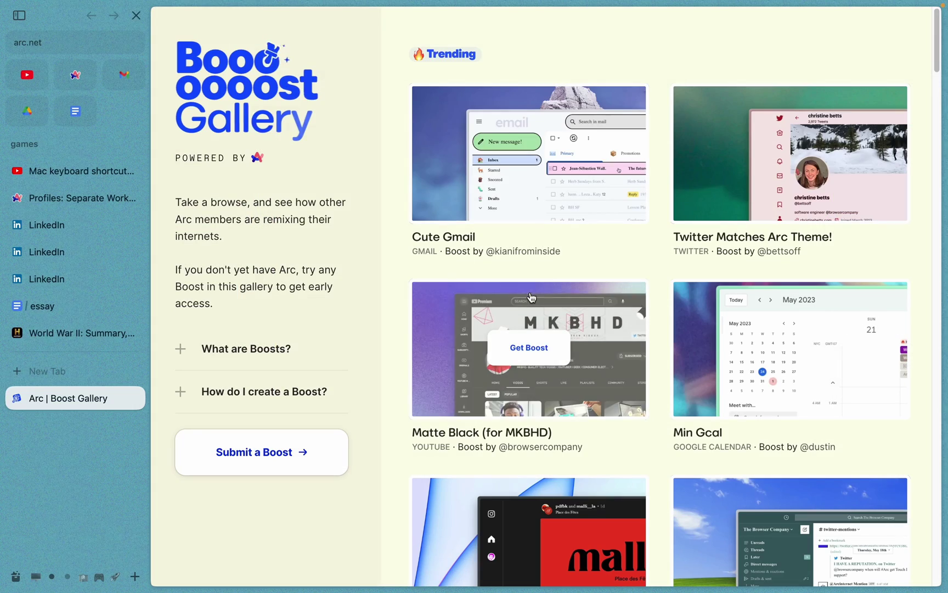
Expand the Create section on the Features page and open the Share Spaces, Folders & Splits article
mouse_move(570, 184)
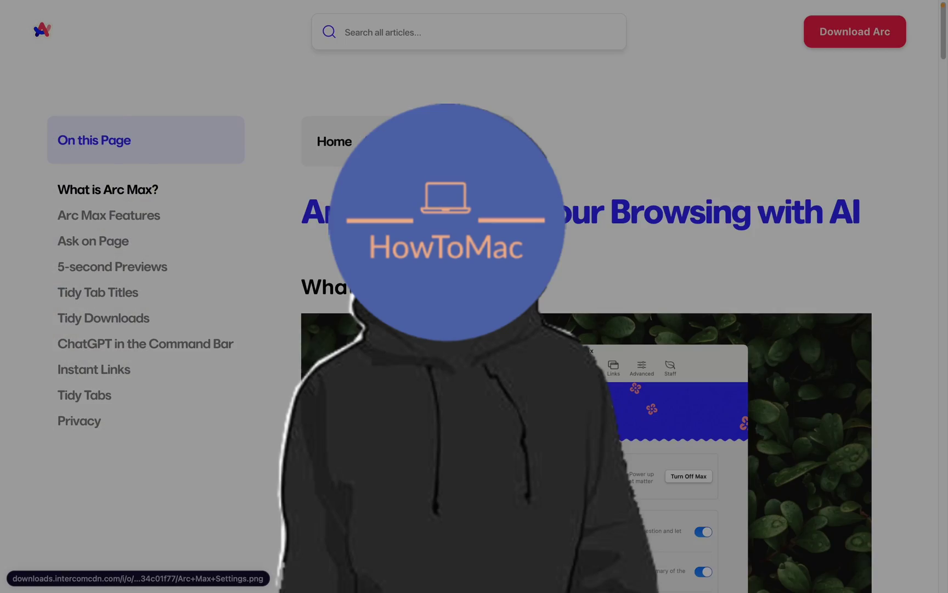
scroll(689, 71, "down", 15)
scroll(554, 329, "down", 8)
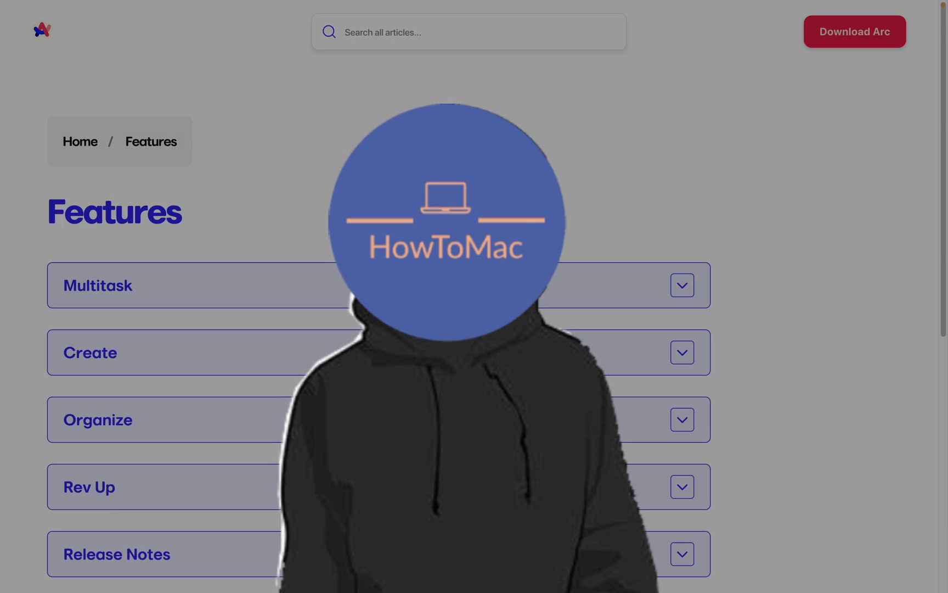
left_click(247, 354)
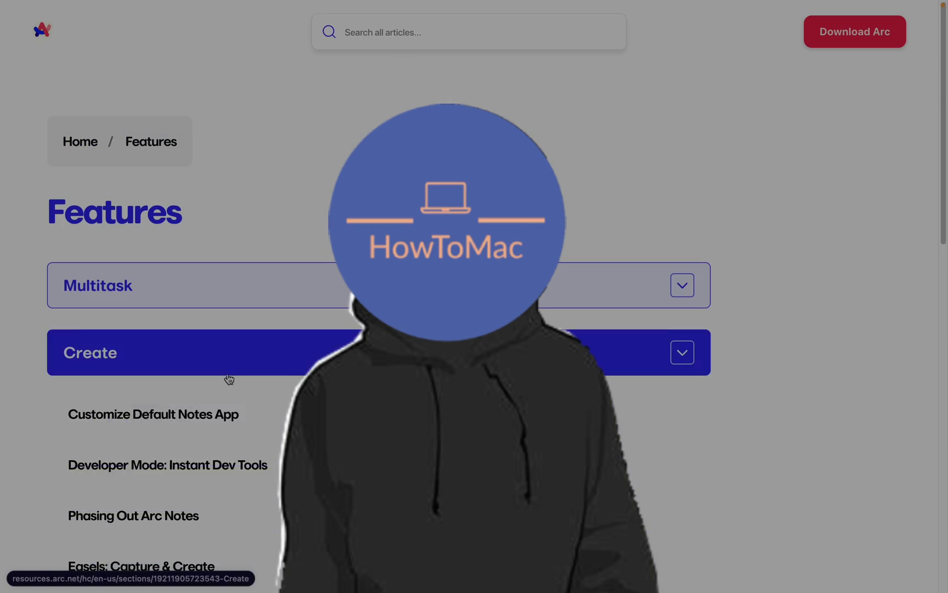
scroll(165, 411, "down", 4)
left_click(138, 387)
scroll(566, 257, "down", 15)
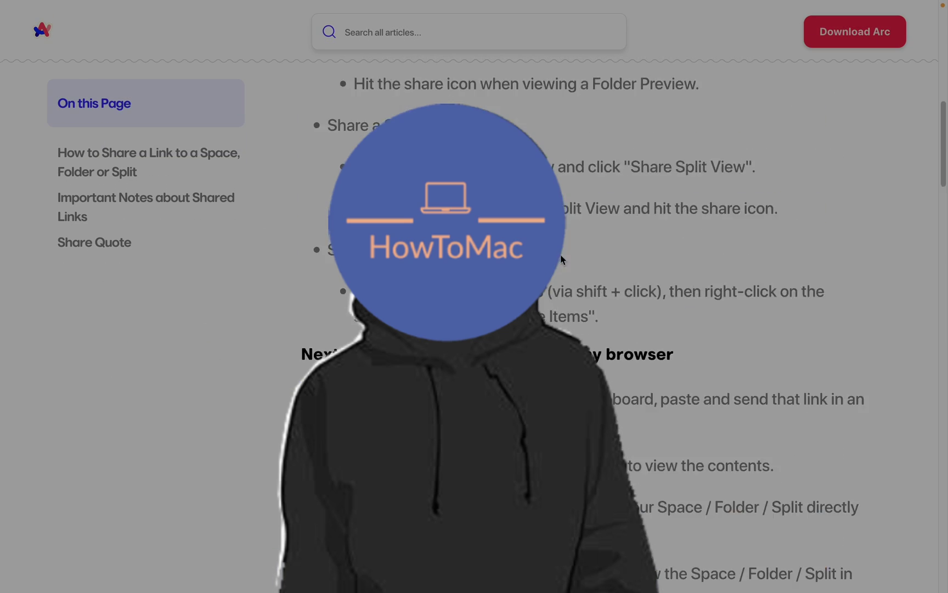